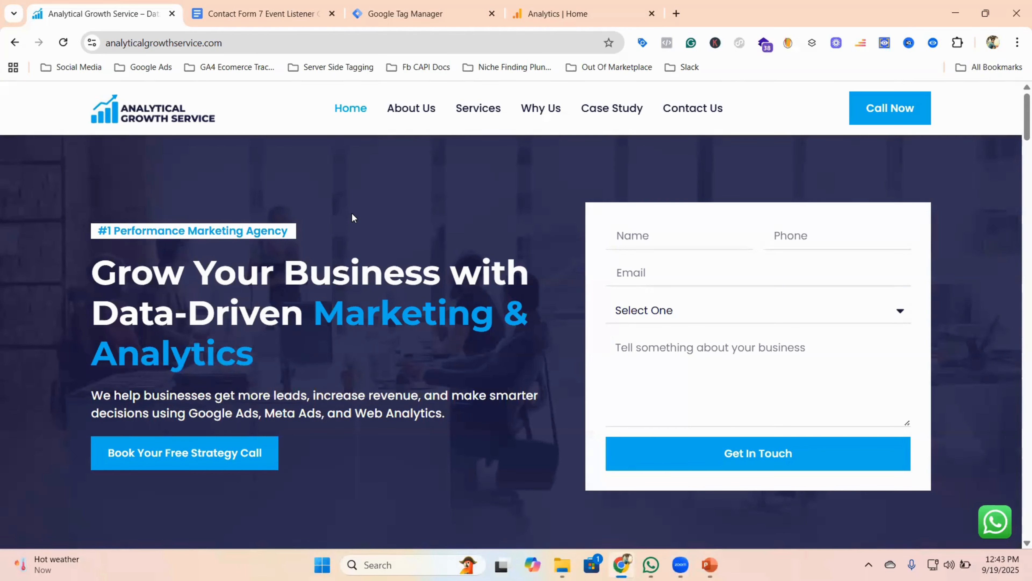
Step: Open the analyticalgrowthservice.com/contact-form-7/ page of the website
left_click(245, 40)
left_click(249, 39)
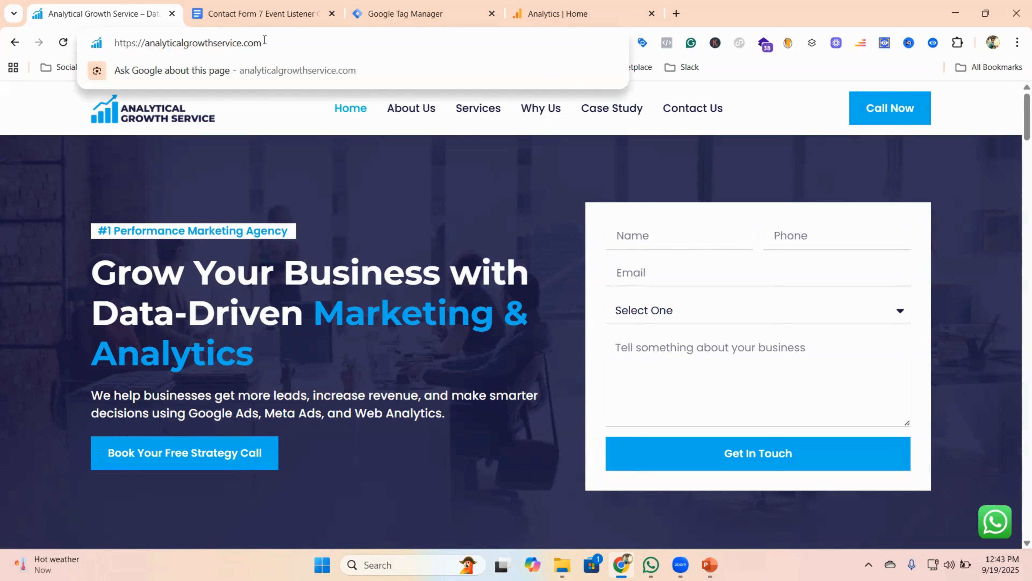
type("/")
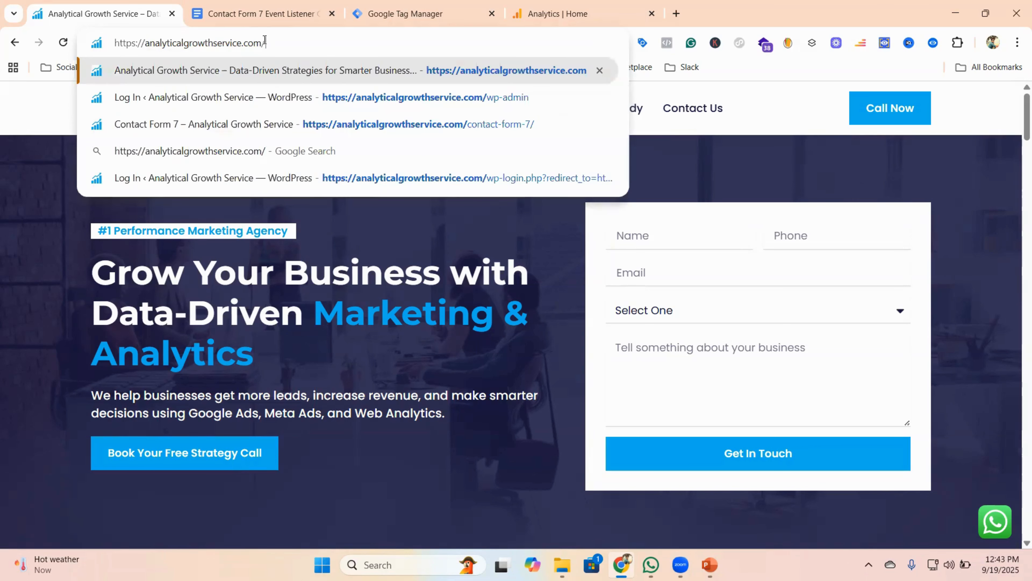
type("c")
key("Return")
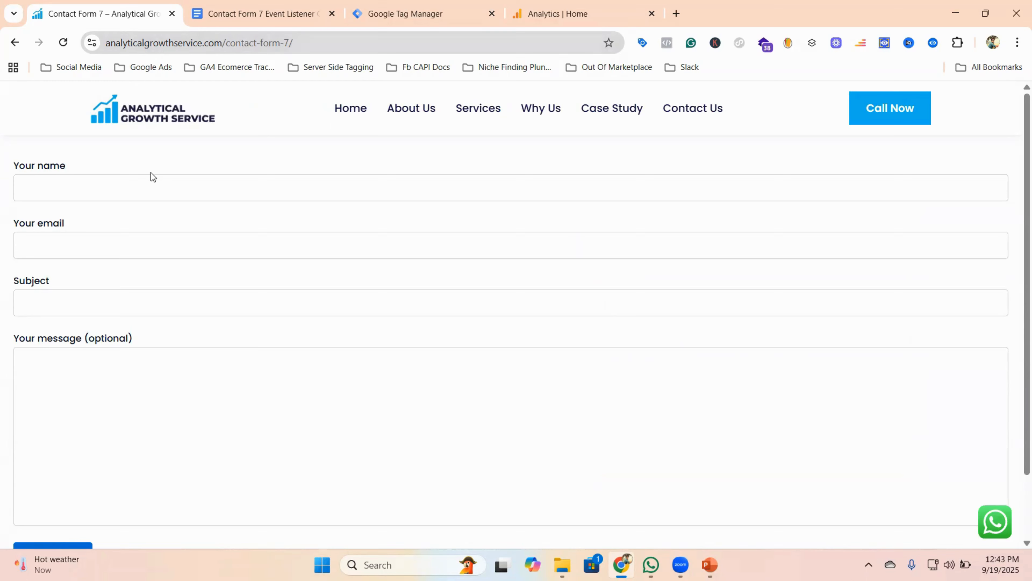
Step: Fill in the contact form with a name and e-mail, subject "test" and message "test", and submit it
scroll(154, 194, "down", 1)
scroll(157, 199, "up", 1)
scroll(145, 364, "down", 2)
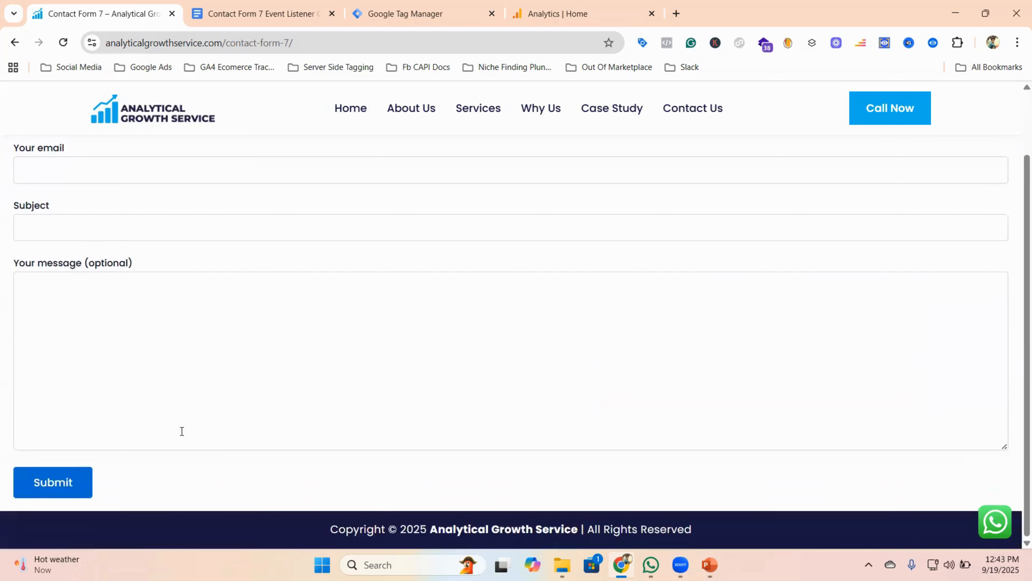
scroll(110, 298, "up", 1)
scroll(215, 327, "down", 1)
scroll(154, 414, "up", 1)
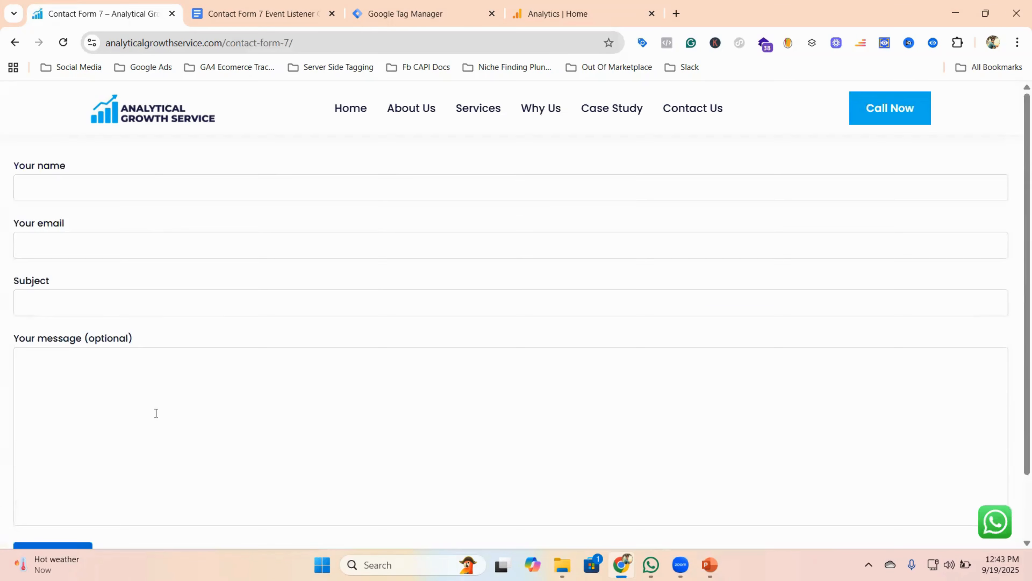
left_click(113, 186)
left_click(173, 231)
left_click(133, 302)
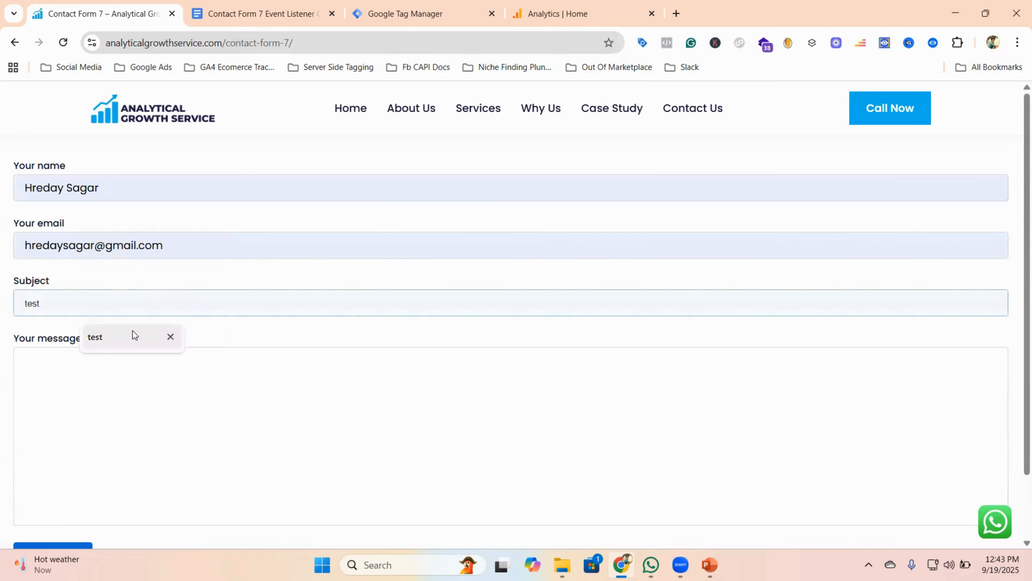
left_click(132, 333)
scroll(138, 349, "down", 1)
left_click(135, 310)
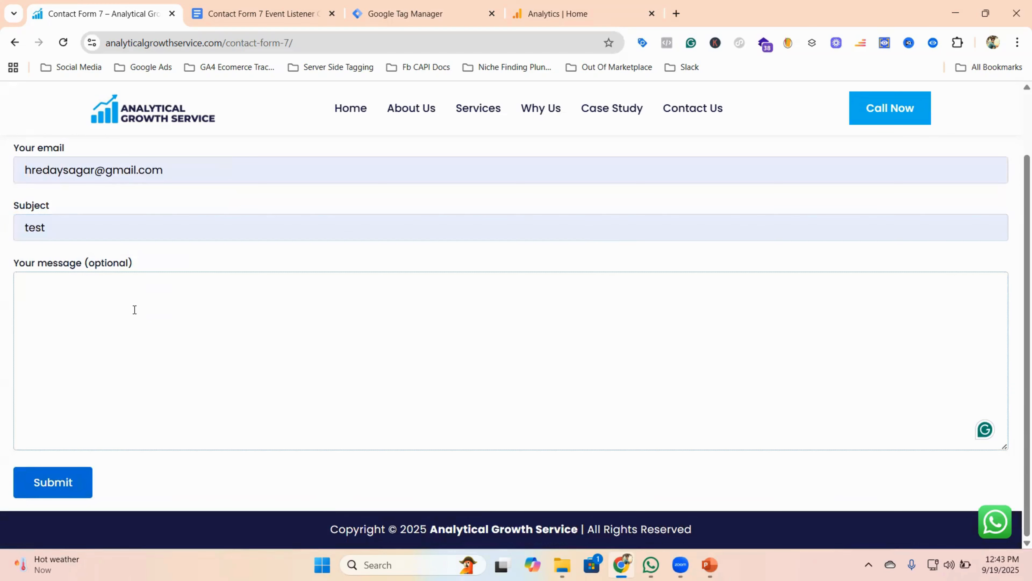
type("test")
left_click(79, 486)
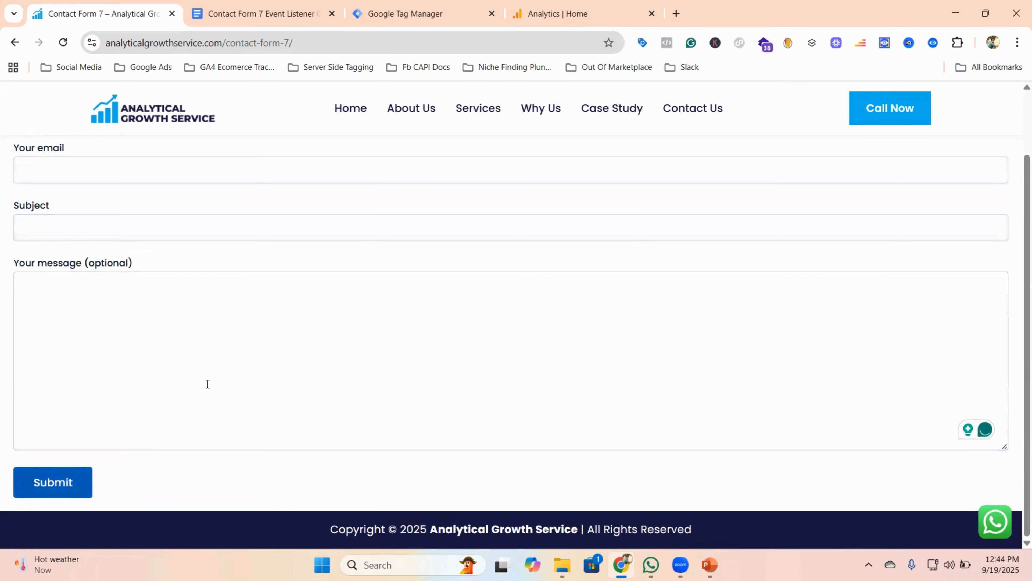
scroll(208, 383, "down", 2)
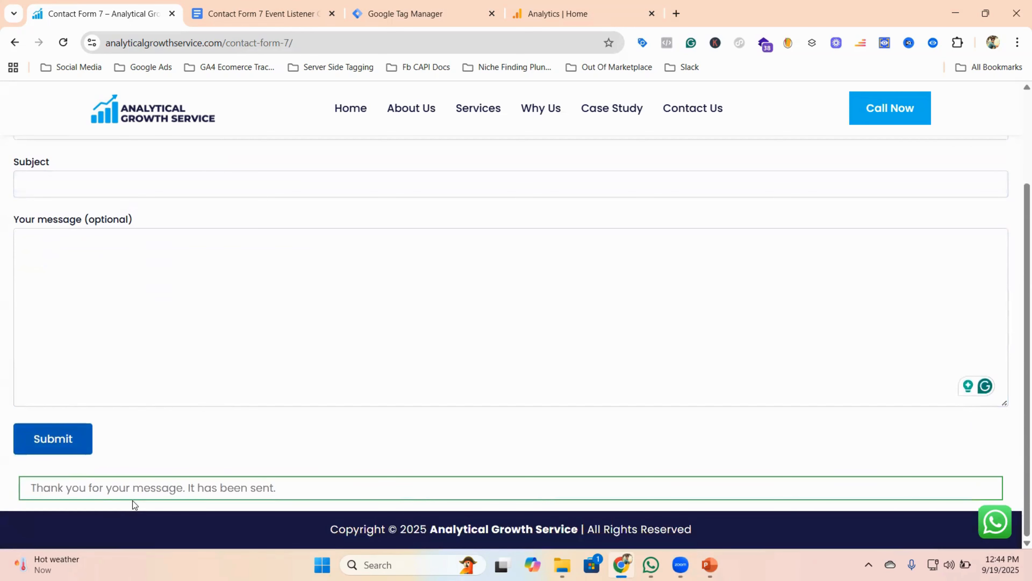
scroll(300, 484, "up", 3)
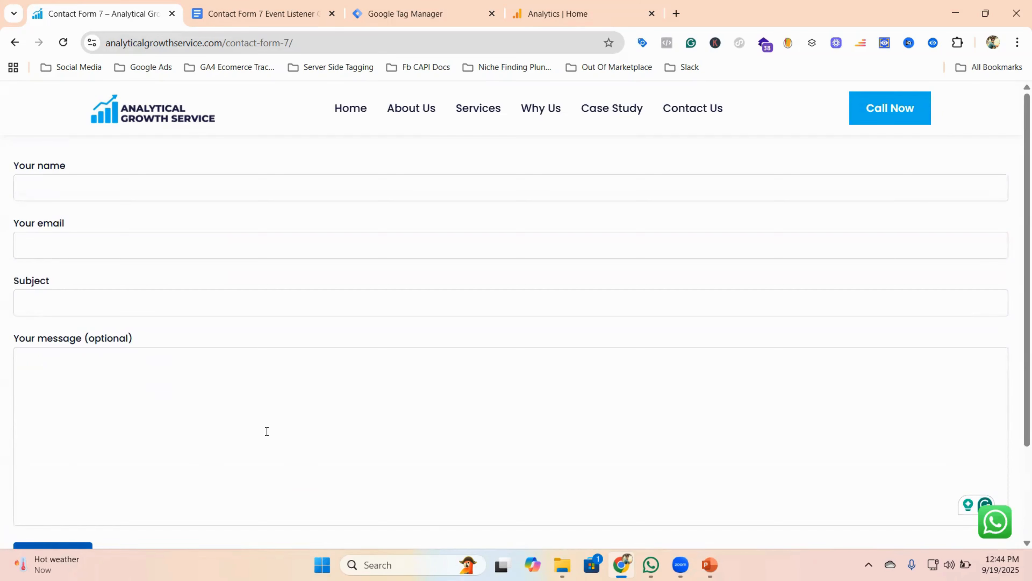
Step: Look over the open Tag Manager tags, the contact form page, the Analytics home and the event listener code document
left_click(402, 12)
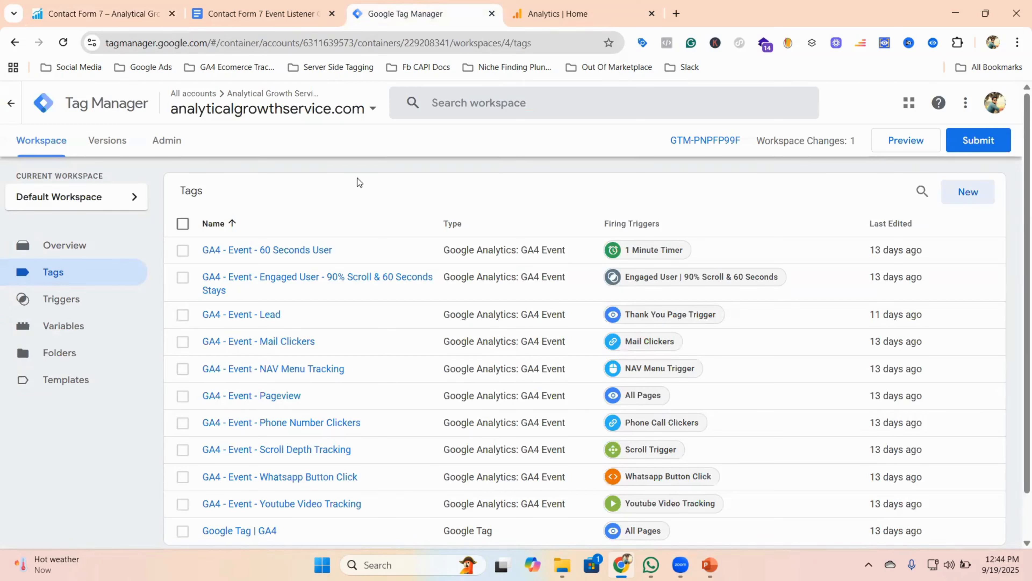
left_click(126, 13)
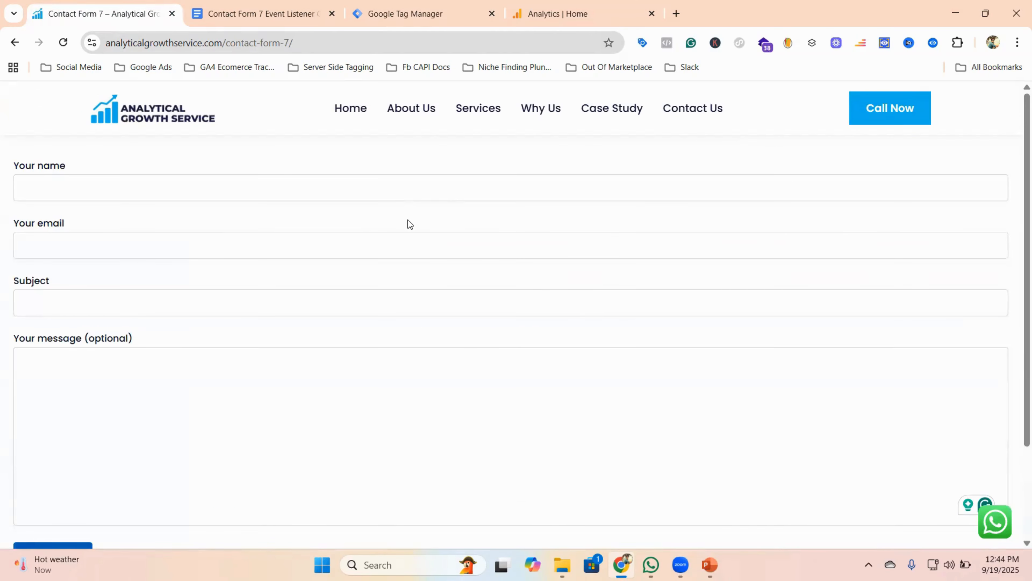
left_click(557, 13)
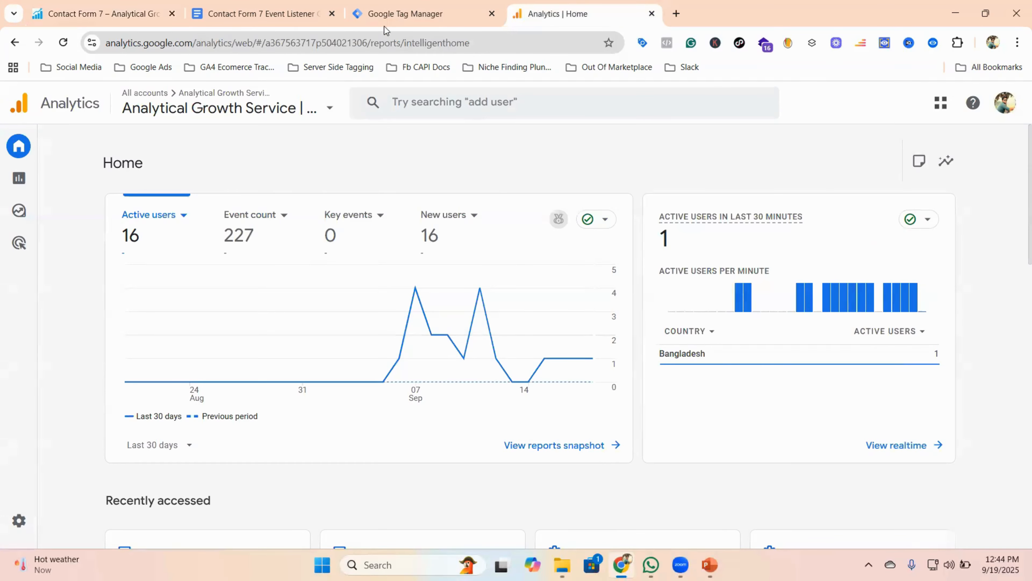
left_click(398, 8)
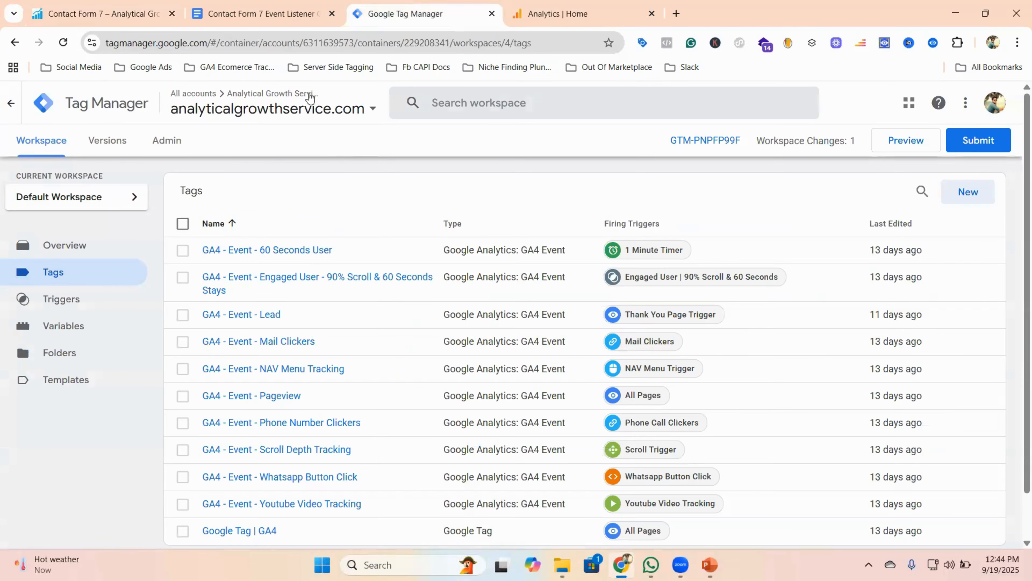
left_click(267, 14)
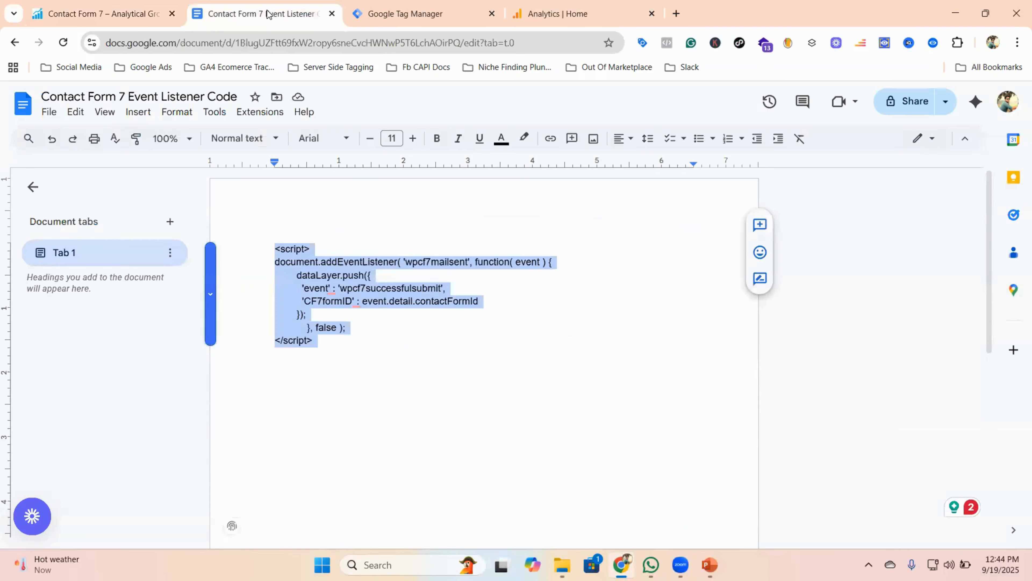
left_click(425, 14)
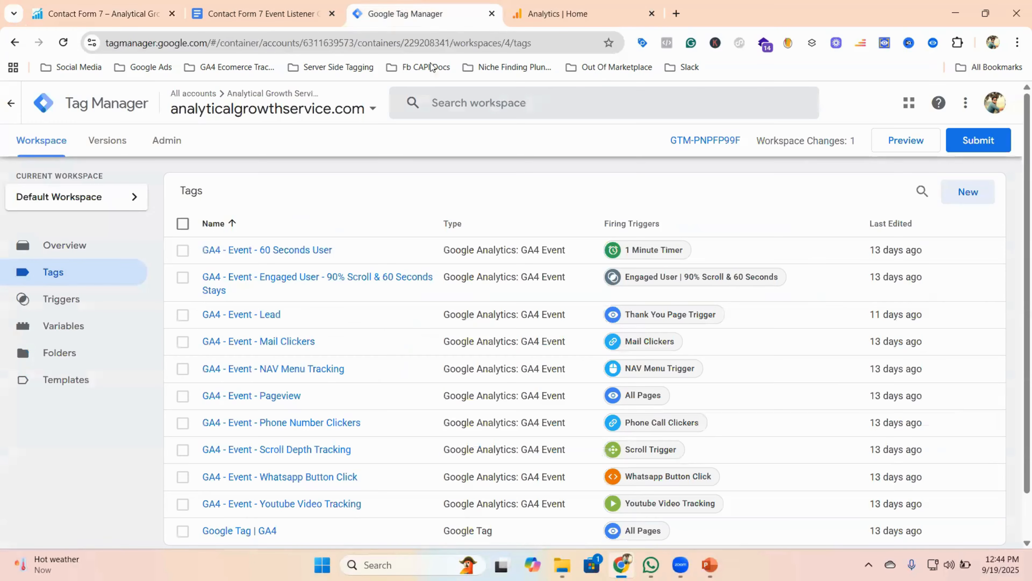
left_click(935, 166)
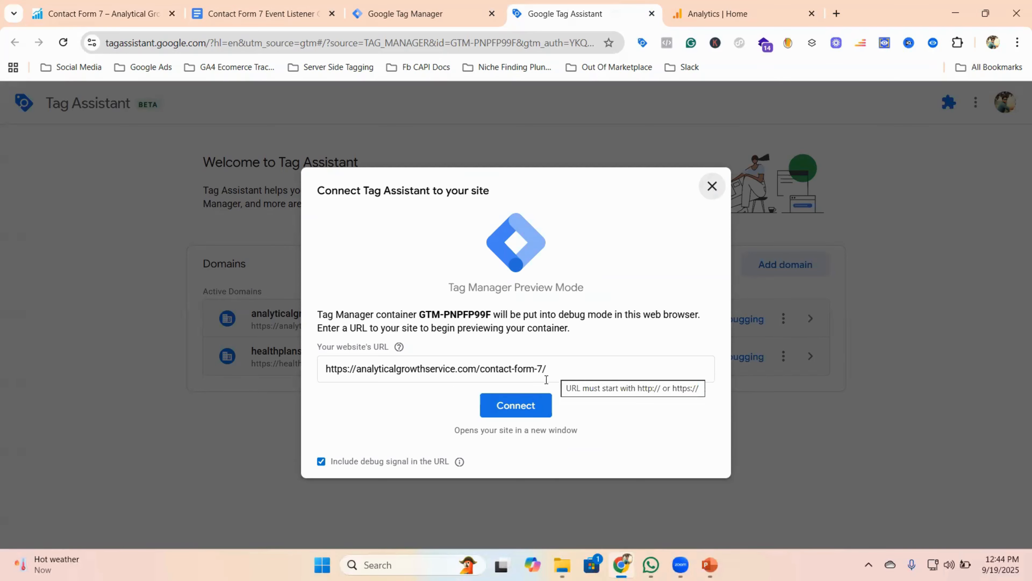
left_click(513, 404)
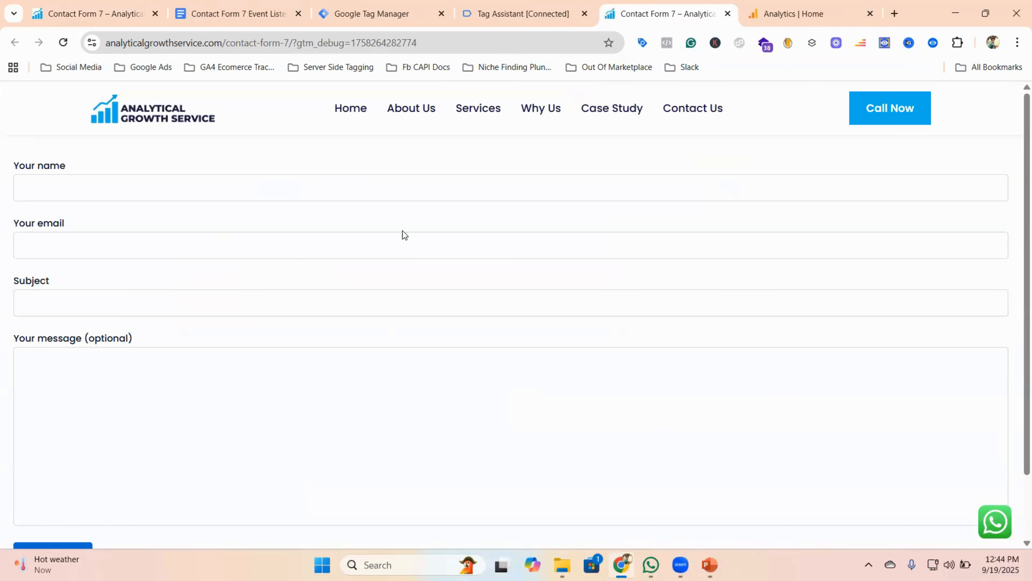
Step: Submit the contact form in the debug session with a name, e-mail, subject "test" and message "test"
scroll(140, 241, "down", 2)
scroll(154, 235, "up", 2)
left_click(145, 175)
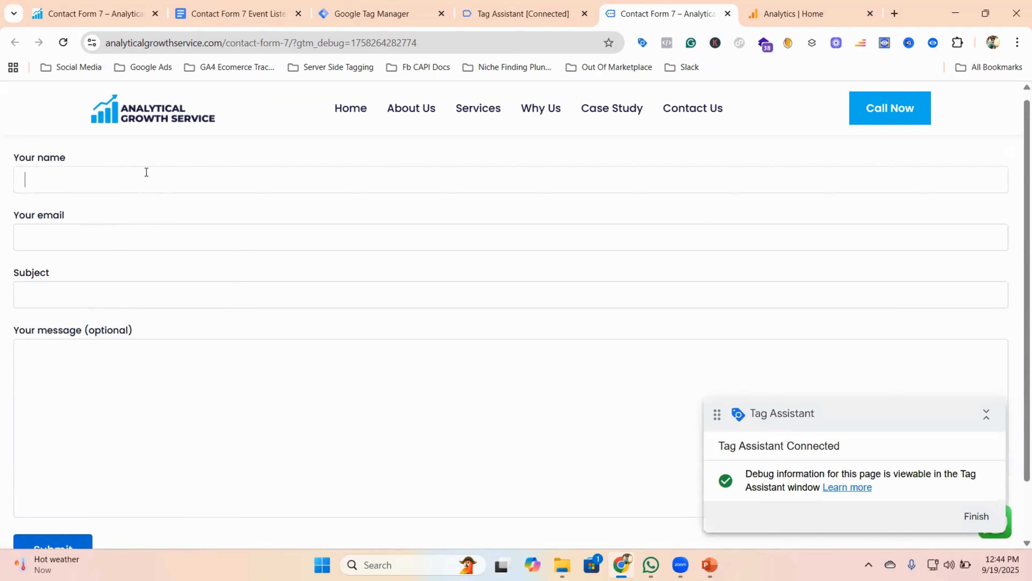
left_click(153, 211)
left_click(122, 294)
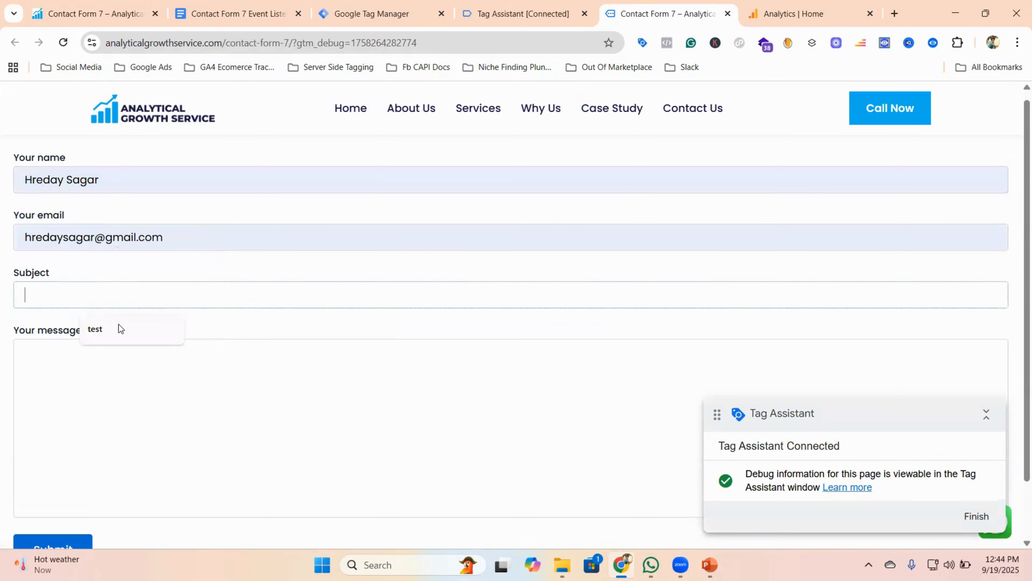
type("test")
left_click(101, 358)
type("test")
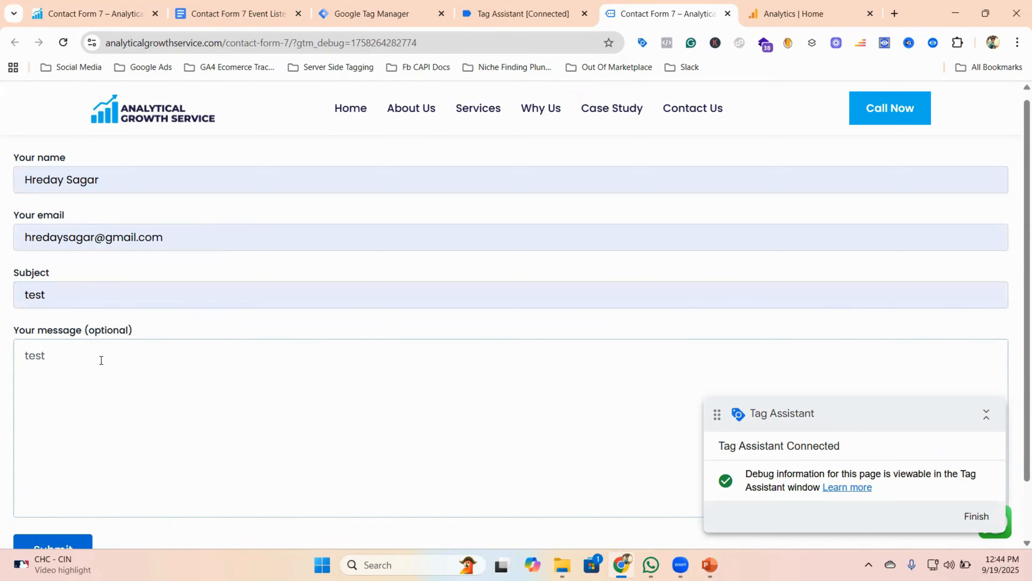
scroll(99, 359, "down", 2)
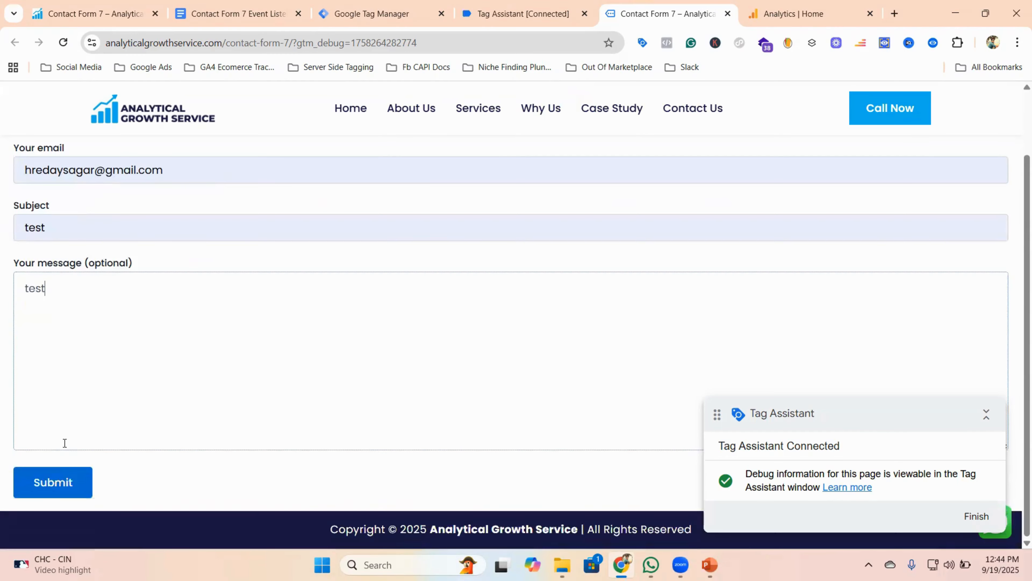
left_click(59, 485)
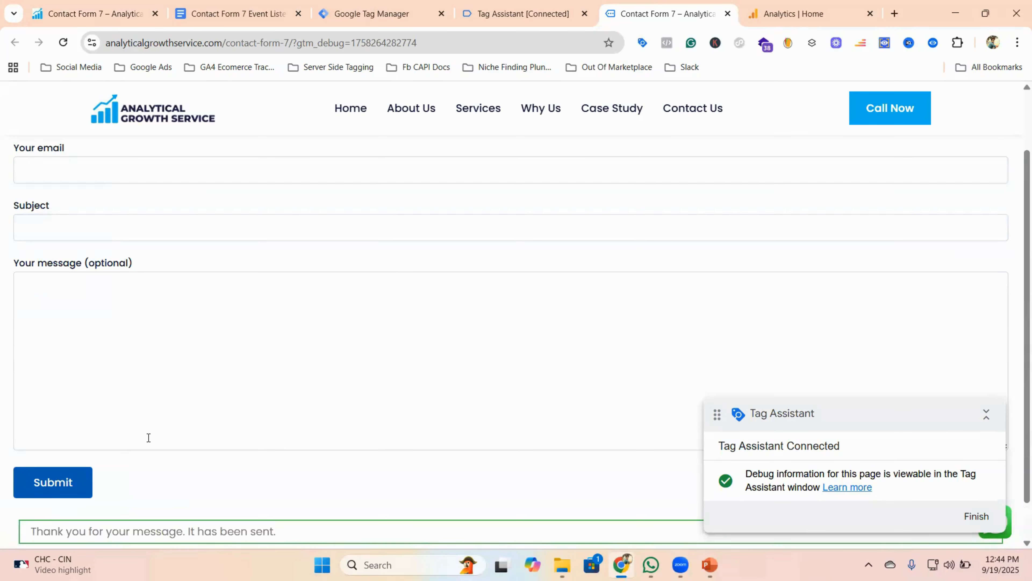
scroll(149, 438, "down", 1)
scroll(148, 438, "up", 2)
Step: Continue to the Tag Assistant debug view and examine the events recorded for the form submission
left_click(514, 7)
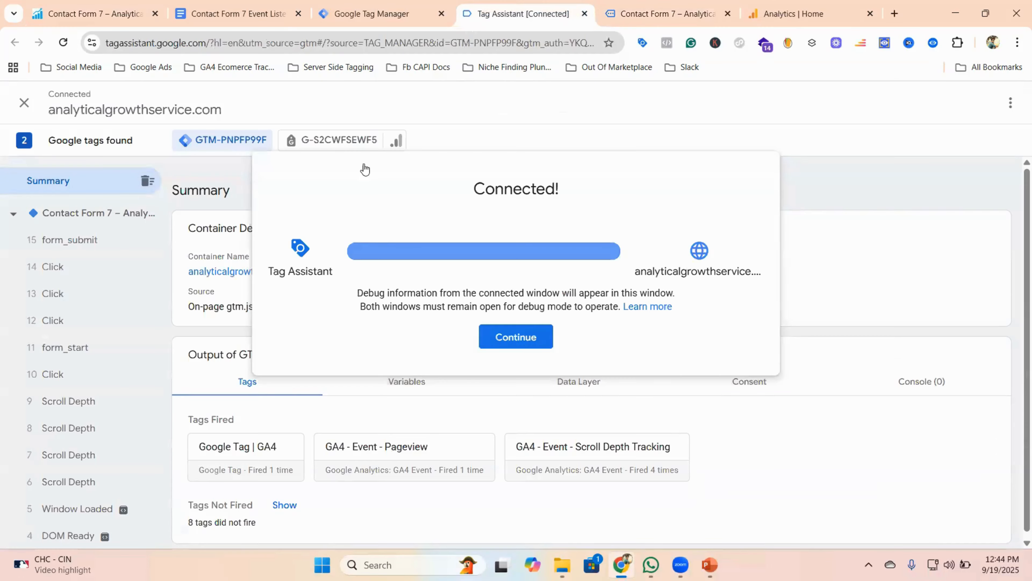
left_click(513, 337)
scroll(122, 254, "down", 2)
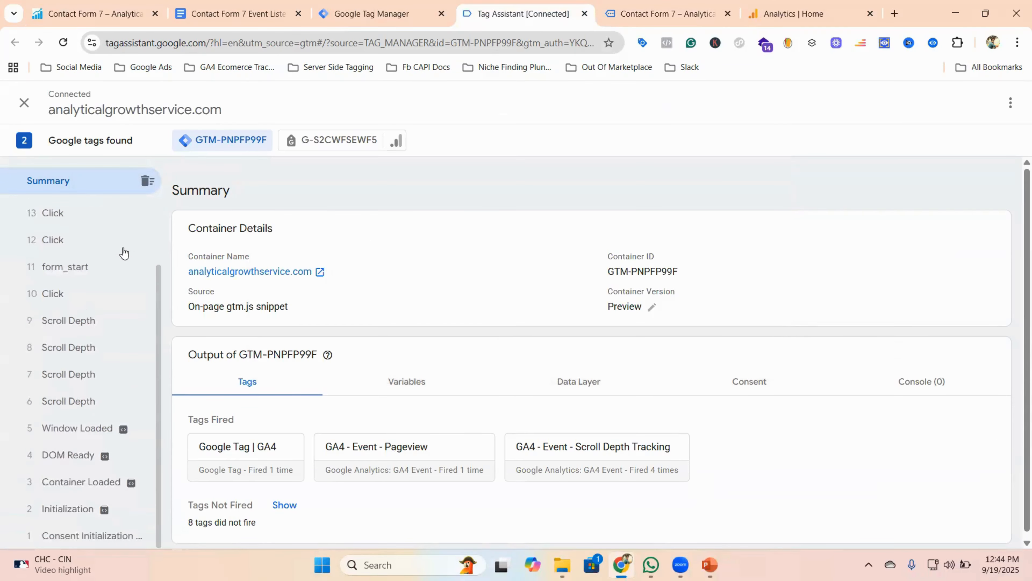
scroll(101, 266, "up", 2)
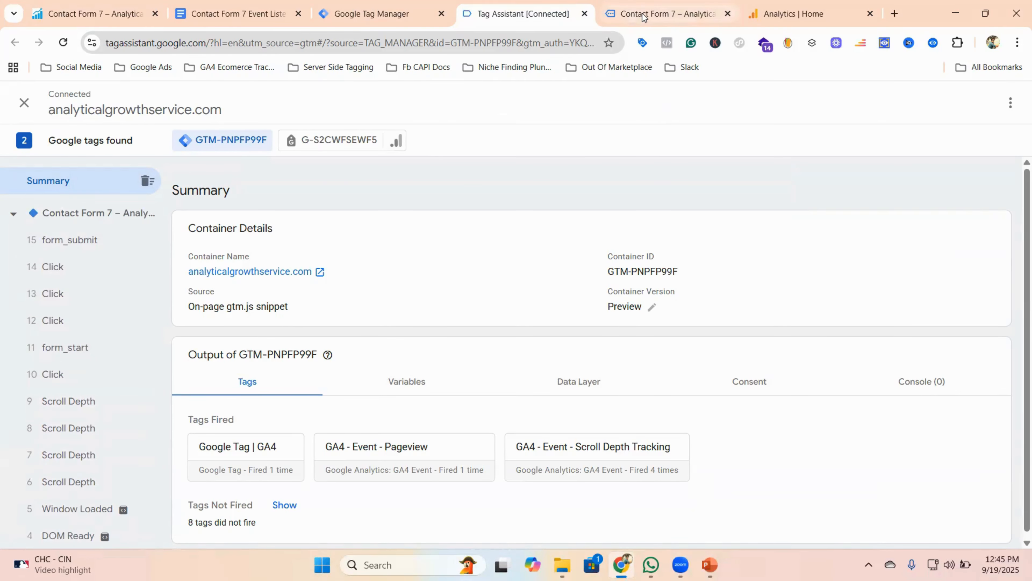
Step: Check the submitted form page for its confirmation message and compare it with the Tag Assistant event list
left_click(658, 14)
scroll(220, 341, "down", 3)
scroll(221, 341, "up", 2)
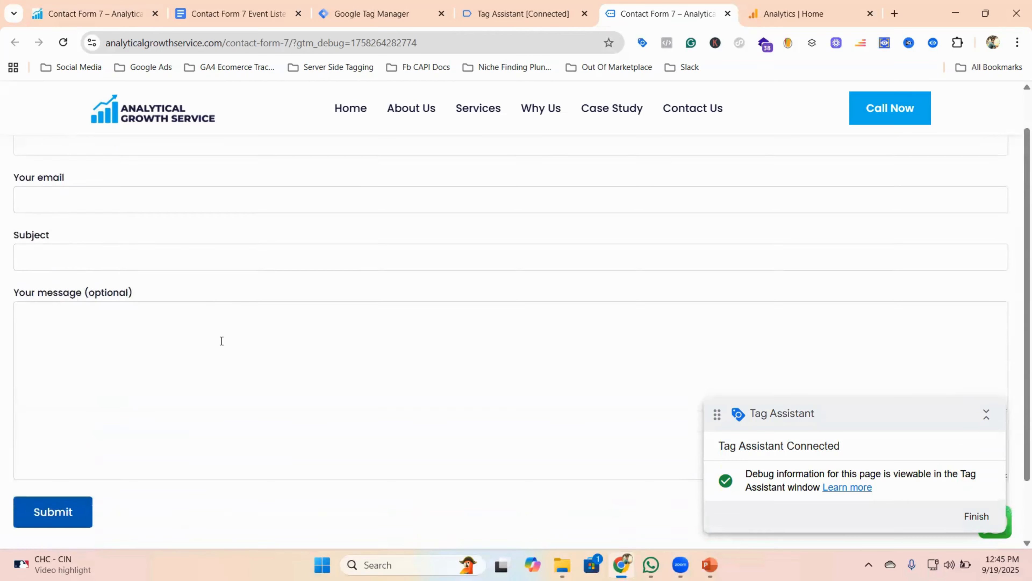
scroll(221, 341, "down", 2)
scroll(151, 428, "up", 3)
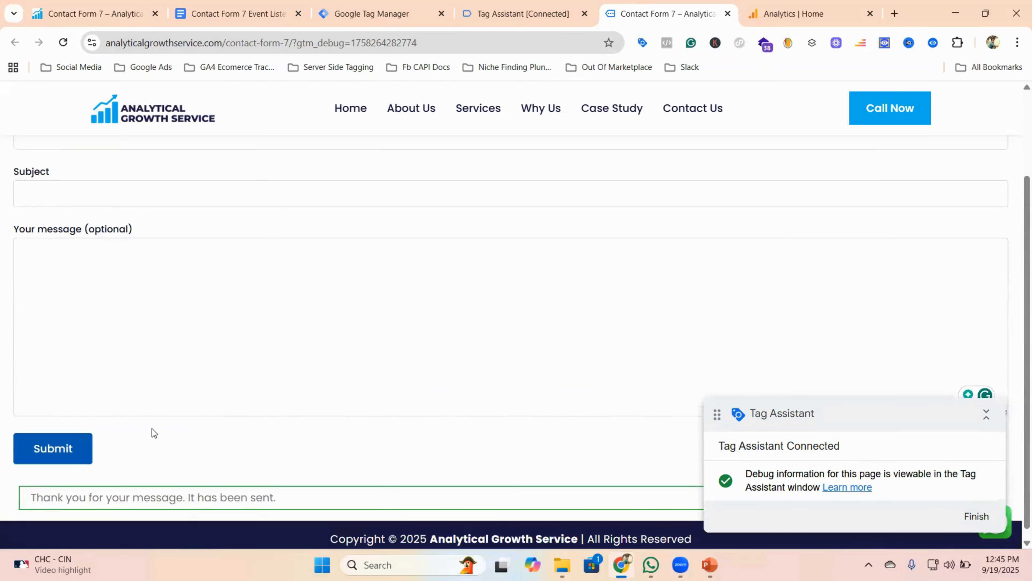
left_click(524, 14)
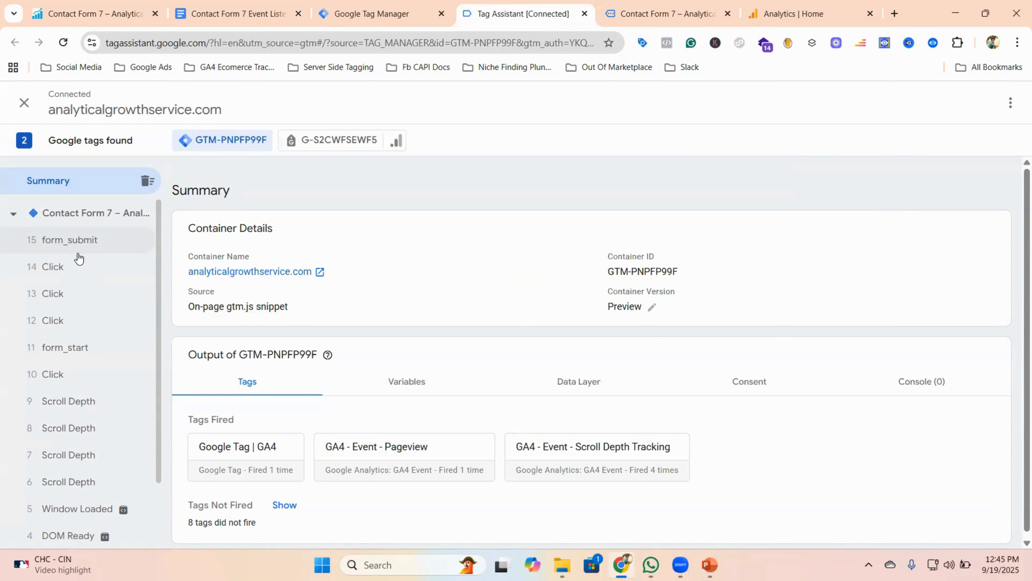
Step: Examine the Contact Form 7 event listener script in the Google Docs document, including the event name wpcf7successfulsubmit
left_click(252, 12)
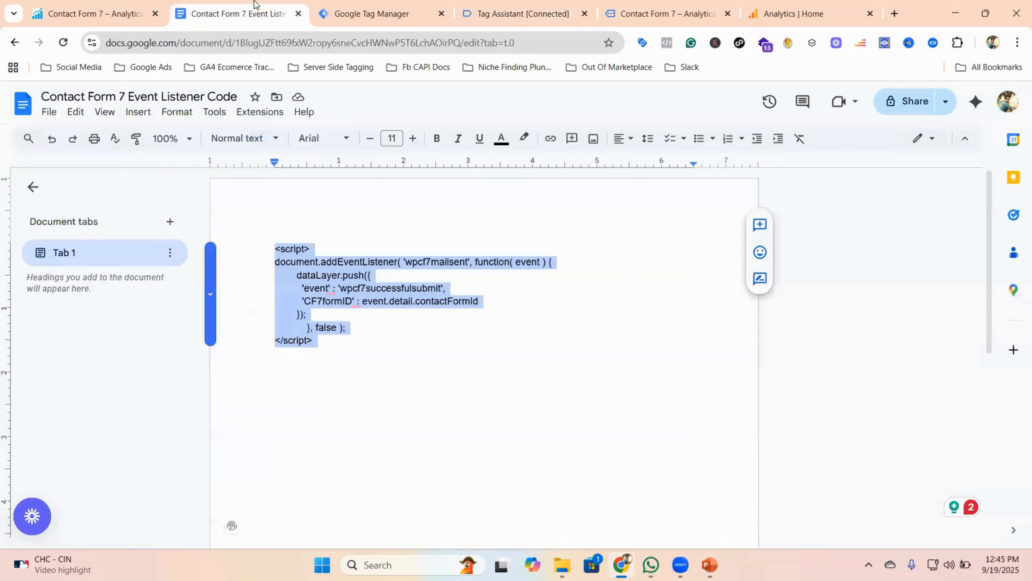
left_click(337, 341)
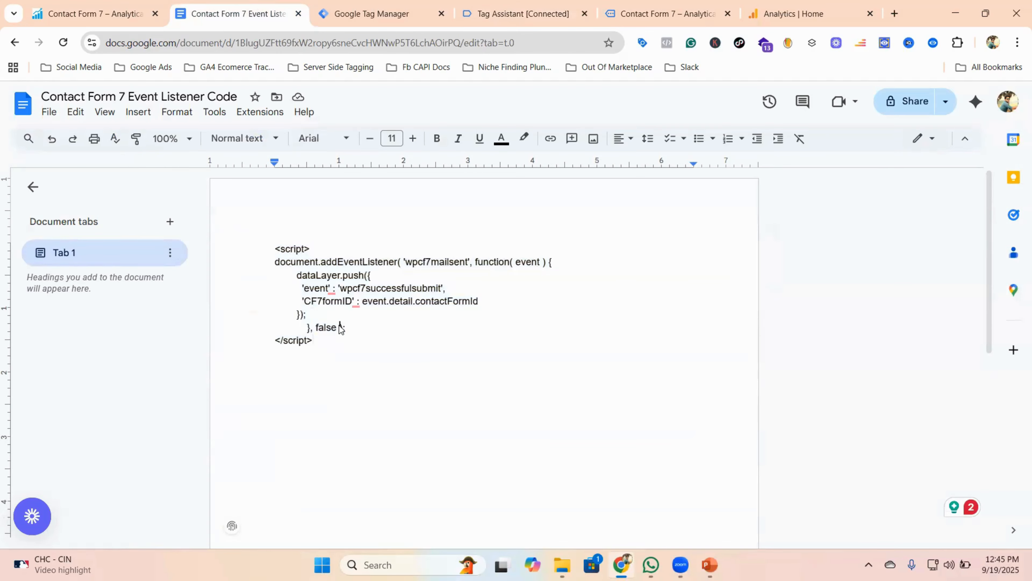
left_click_drag(341, 328, 288, 267)
left_click(348, 288)
double_click(378, 290)
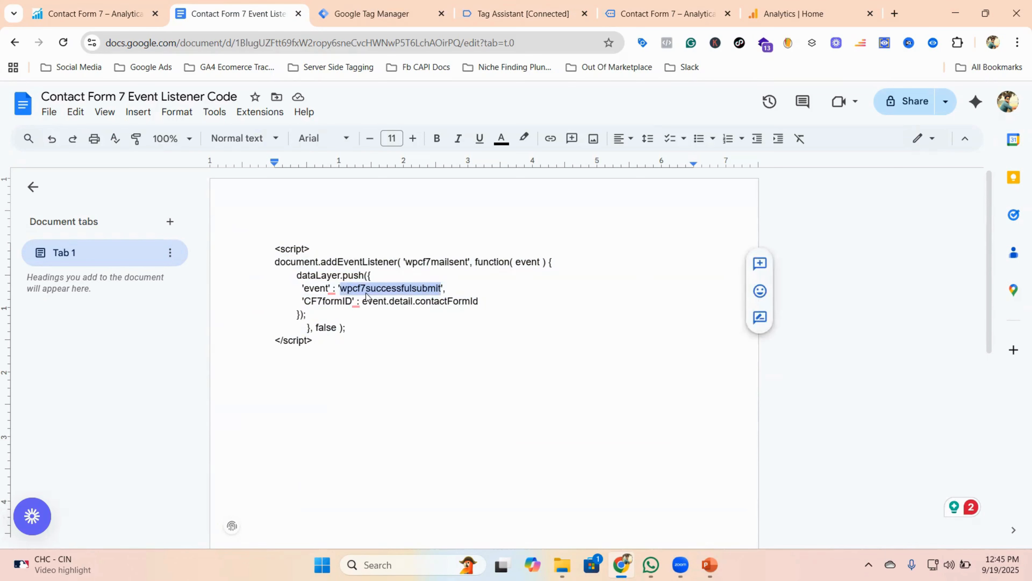
mouse_move(355, 301)
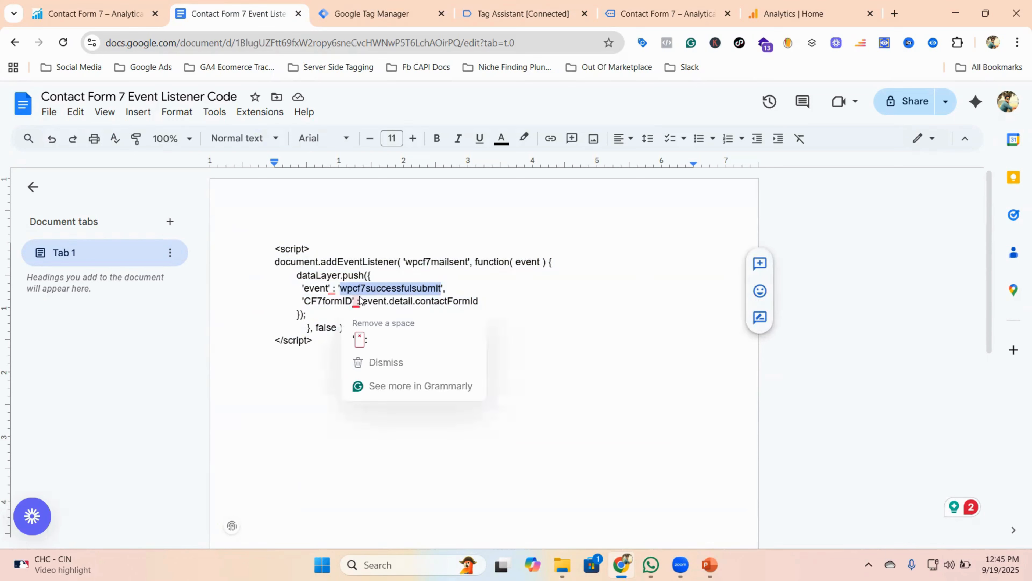
left_click(506, 302)
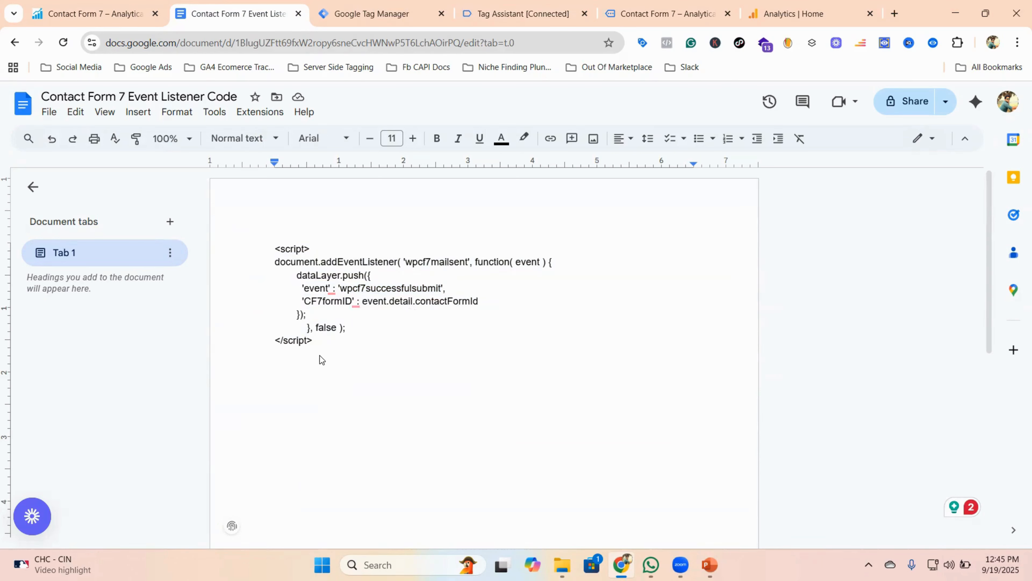
Step: Switch to Google Tag Manager and create a new tag named "Custom HTML - CF7"
left_click(406, 8)
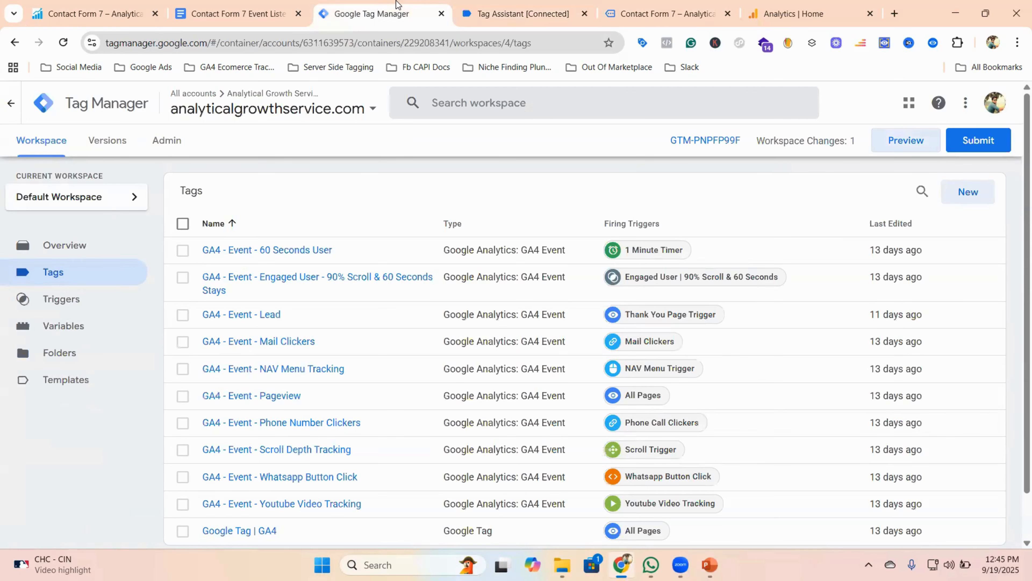
left_click(972, 193)
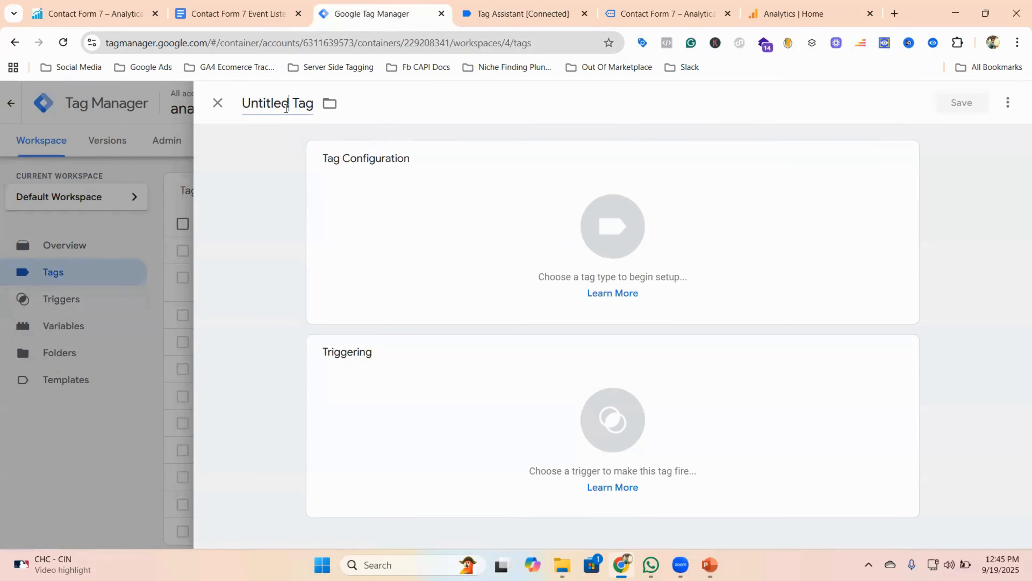
left_click(286, 108)
key("ctrl+a")
key("BackSpace")
type("Cu")
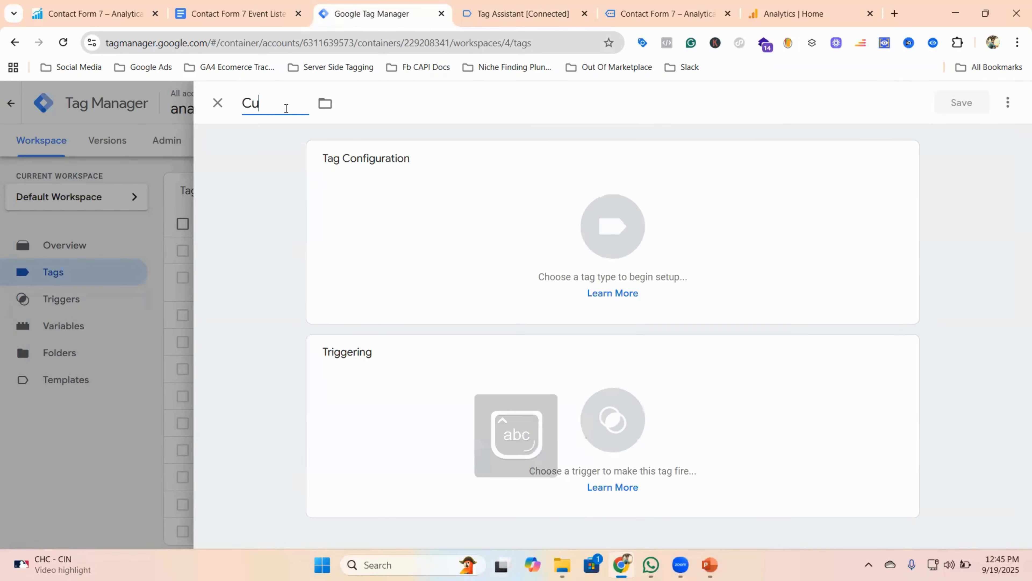
type("stom HTML - C")
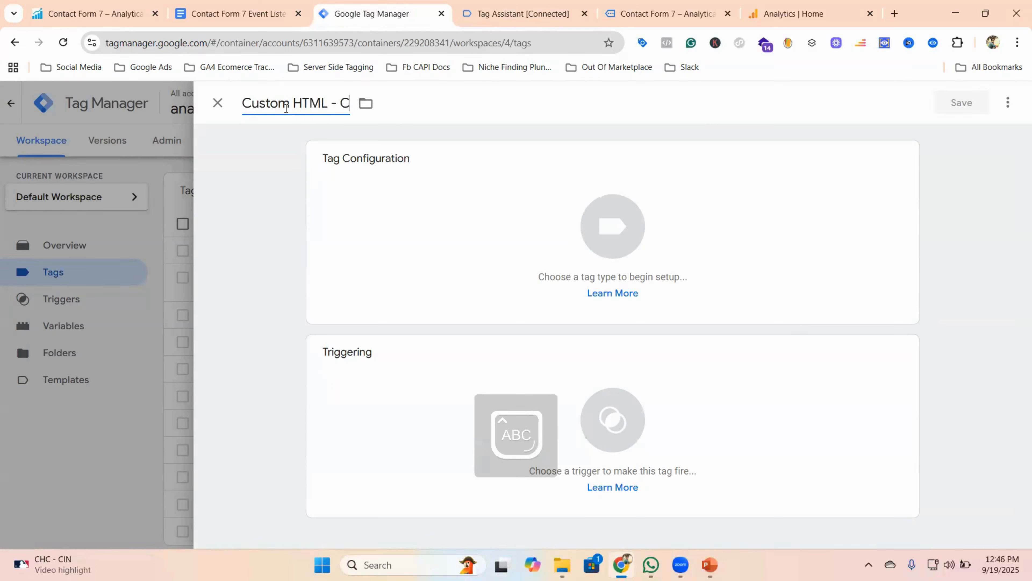
type("F7")
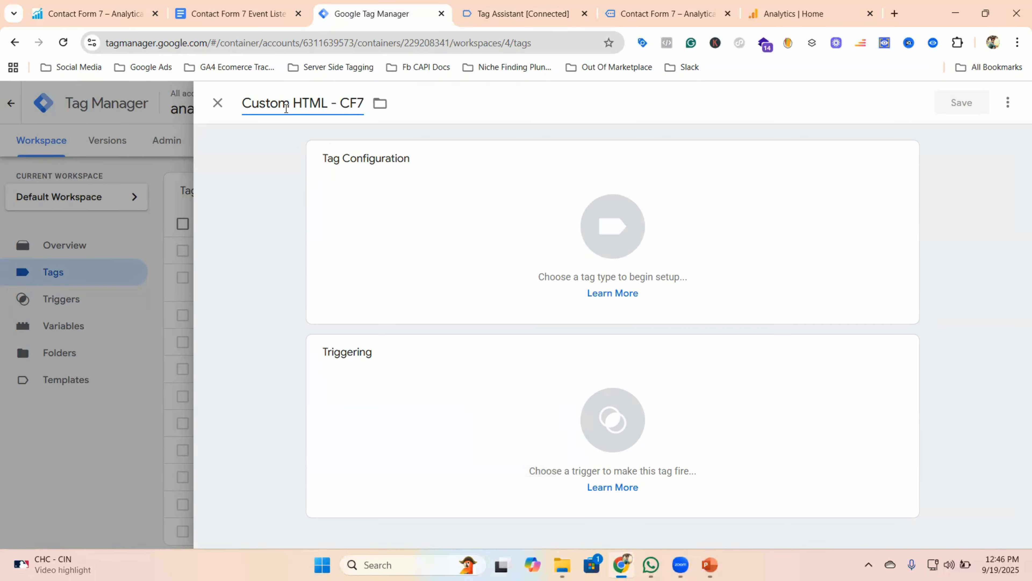
Step: Set the new tag's type to Custom HTML
left_click(613, 241)
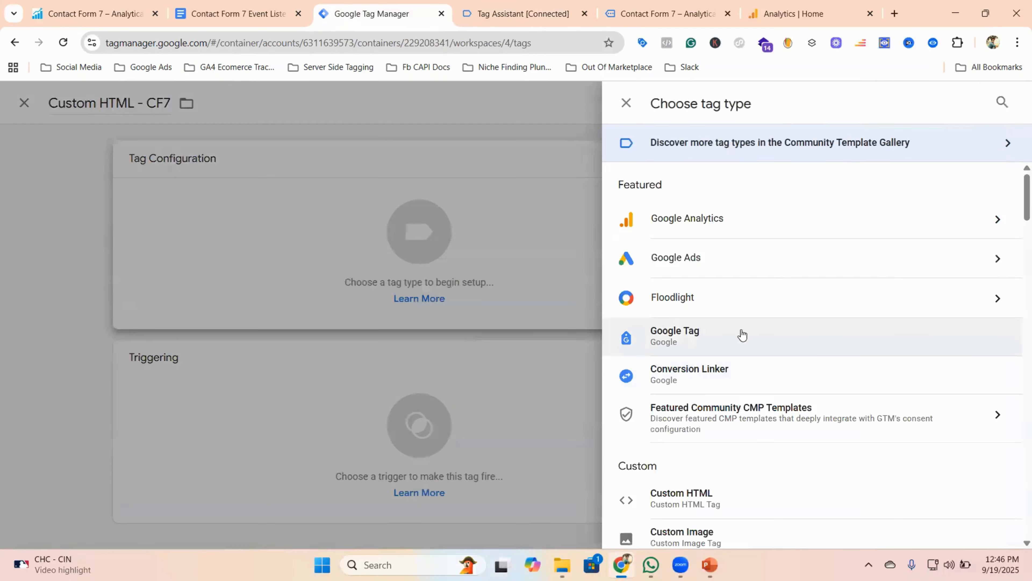
scroll(748, 327, "down", 5)
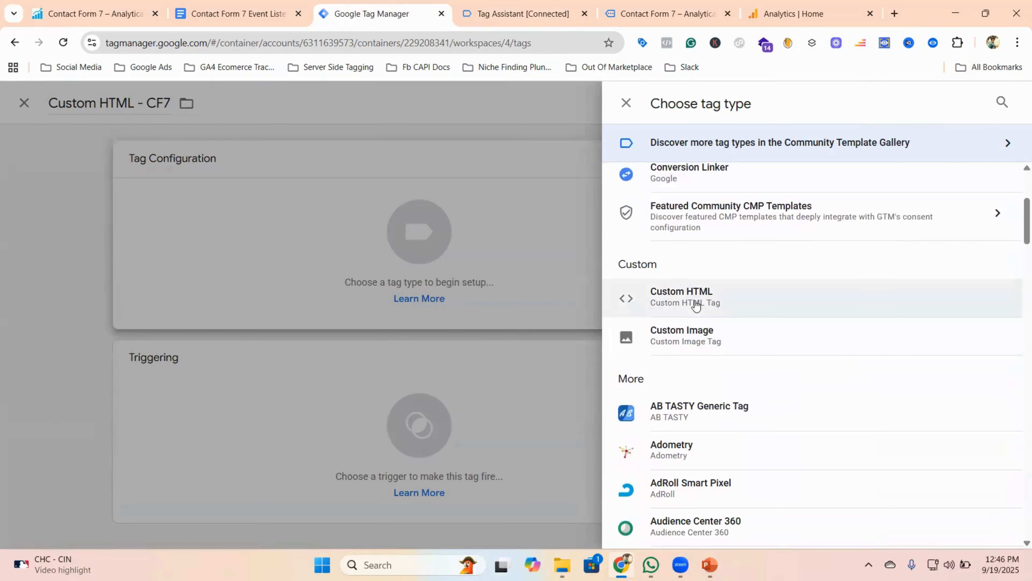
left_click(665, 302)
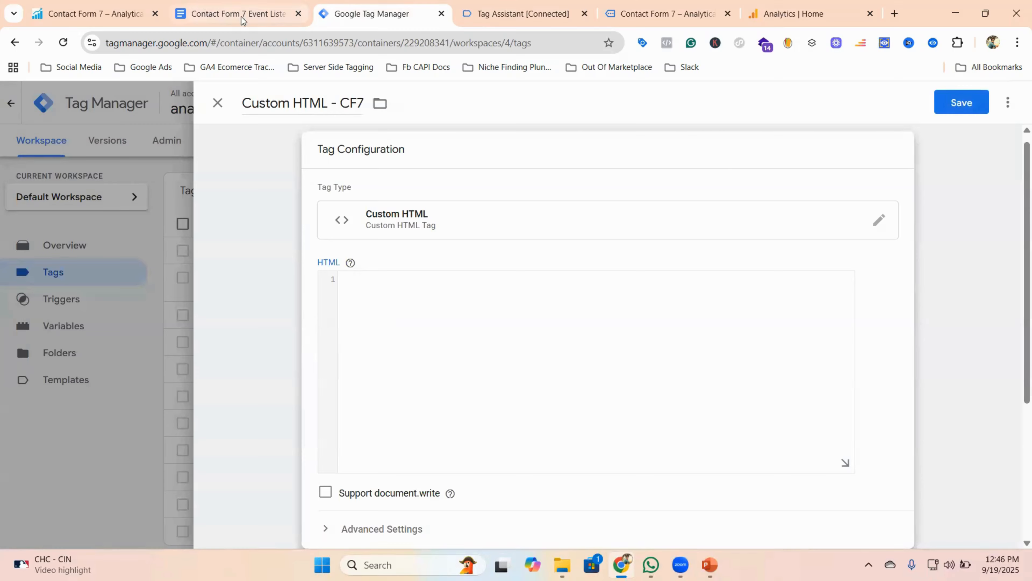
Step: Copy the whole event listener script from the Google Docs document into the tag's HTML code in Tag Manager
left_click(241, 14)
key("ctrl+a")
key("ctrl+c")
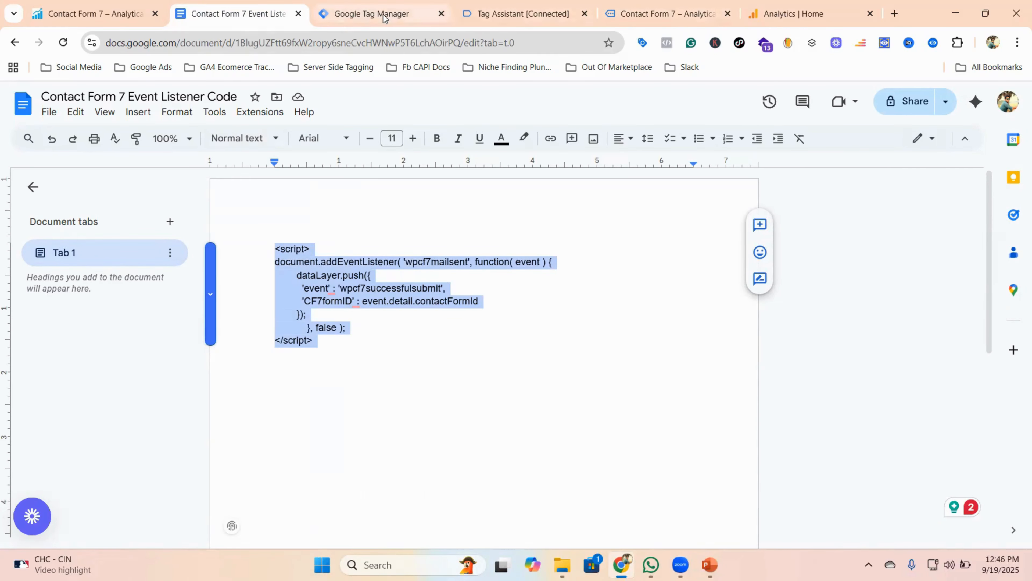
left_click(413, 15)
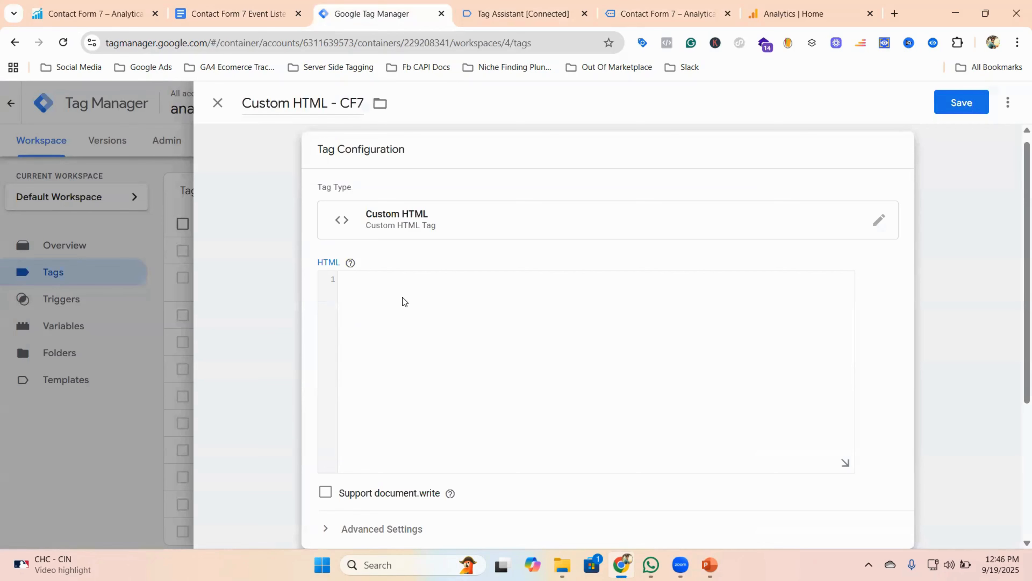
key("ctrl+v")
Step: Assign the All Pages trigger to the Custom HTML - CF7 tag and save the tag
scroll(472, 318, "down", 4)
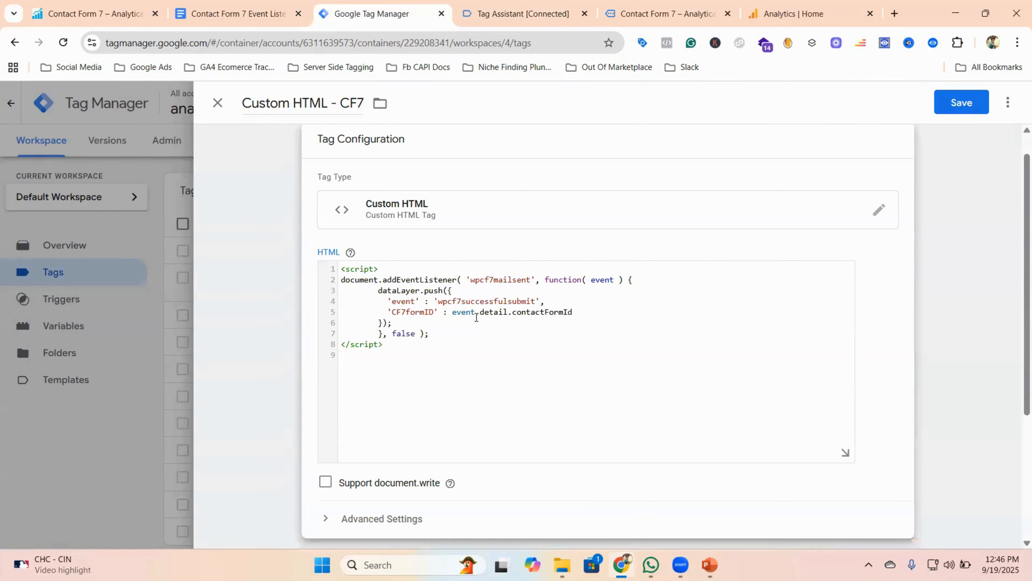
left_click(606, 442)
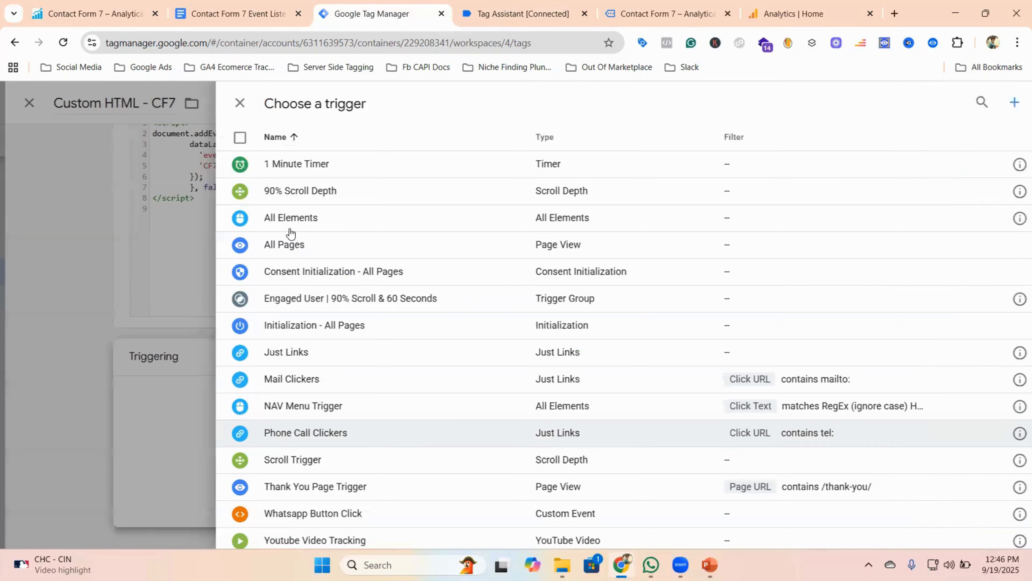
left_click(286, 246)
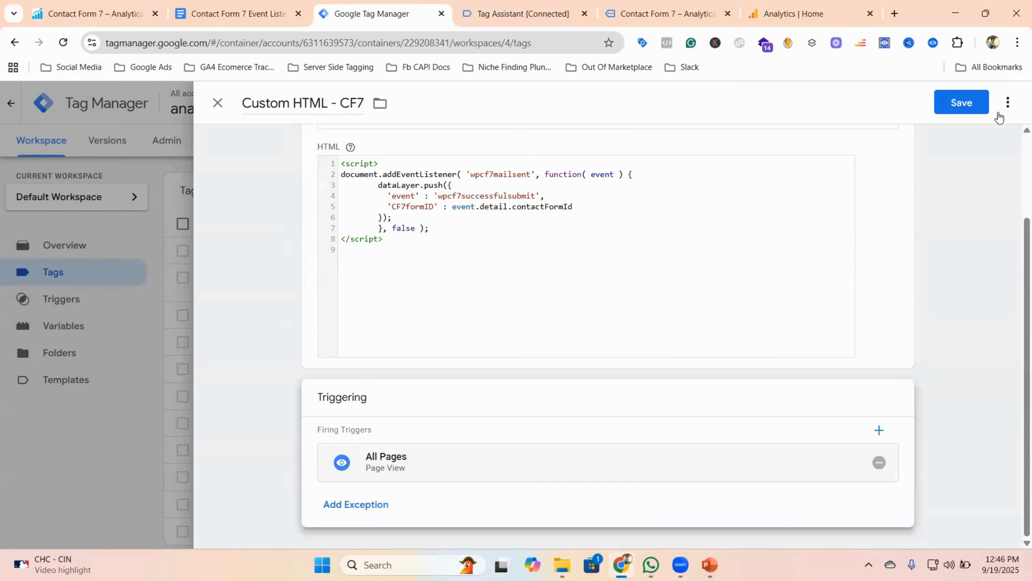
left_click(981, 108)
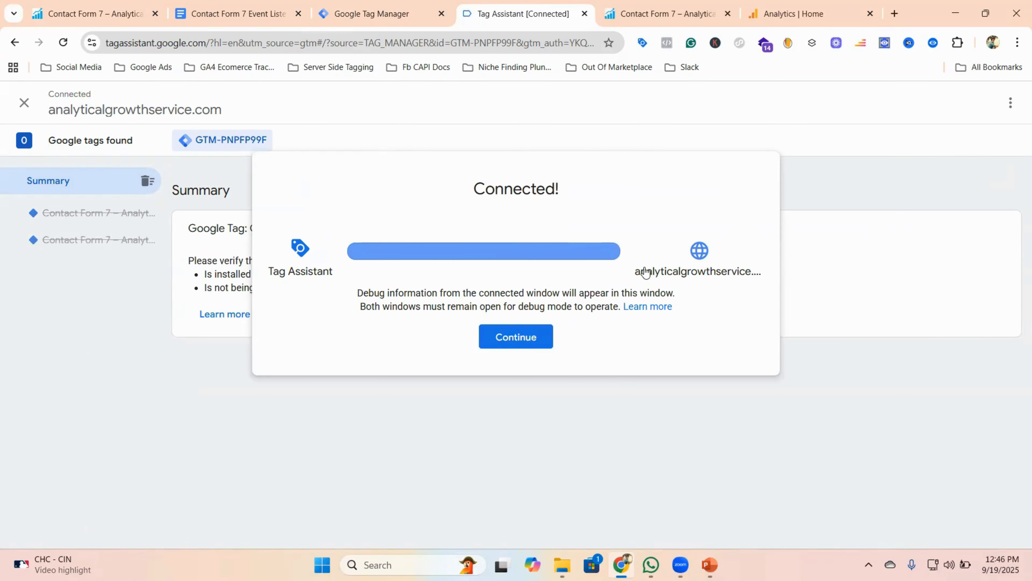
Step: Continue the connected debug session and submit the contact form with a name, e-mail, subject "test" and message "TEST"
left_click(516, 338)
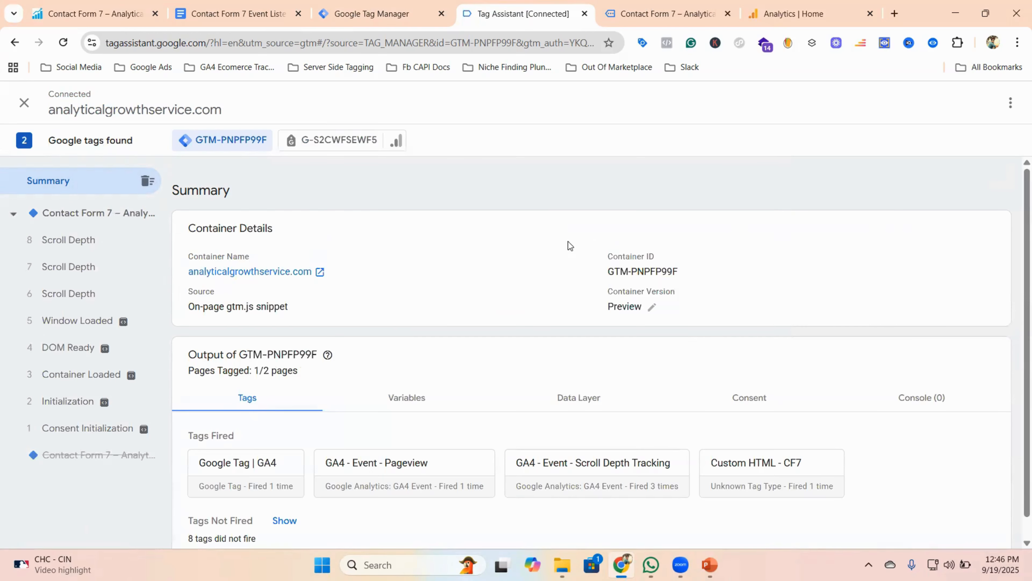
left_click(667, 13)
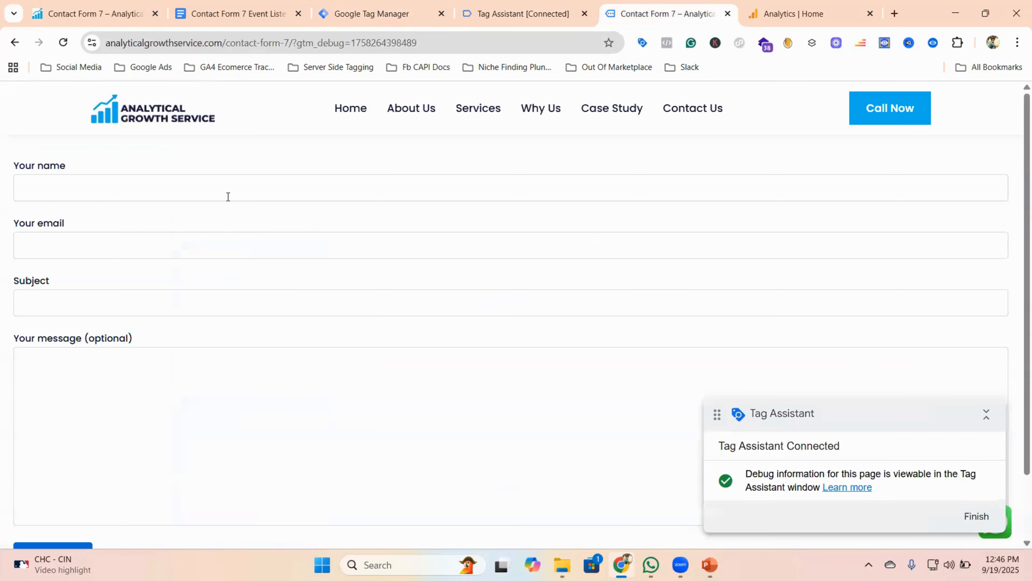
left_click(233, 184)
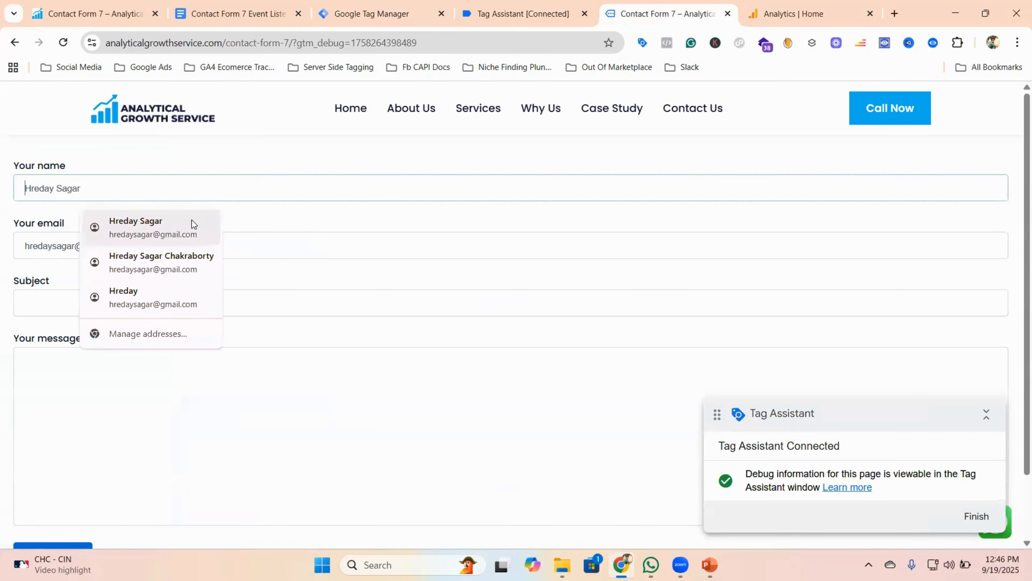
left_click(184, 235)
left_click(170, 295)
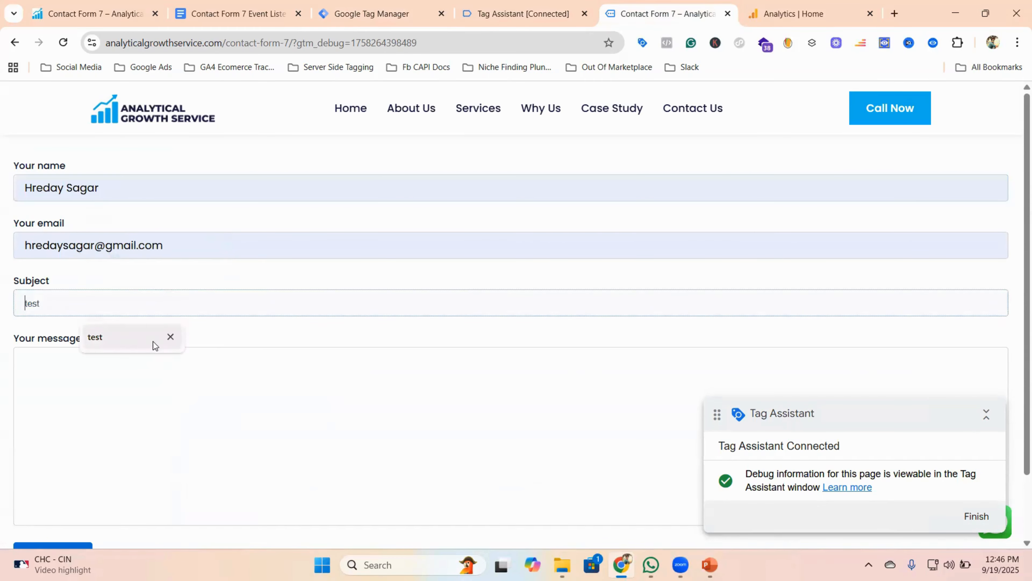
left_click(153, 343)
left_click(154, 379)
type("TEST")
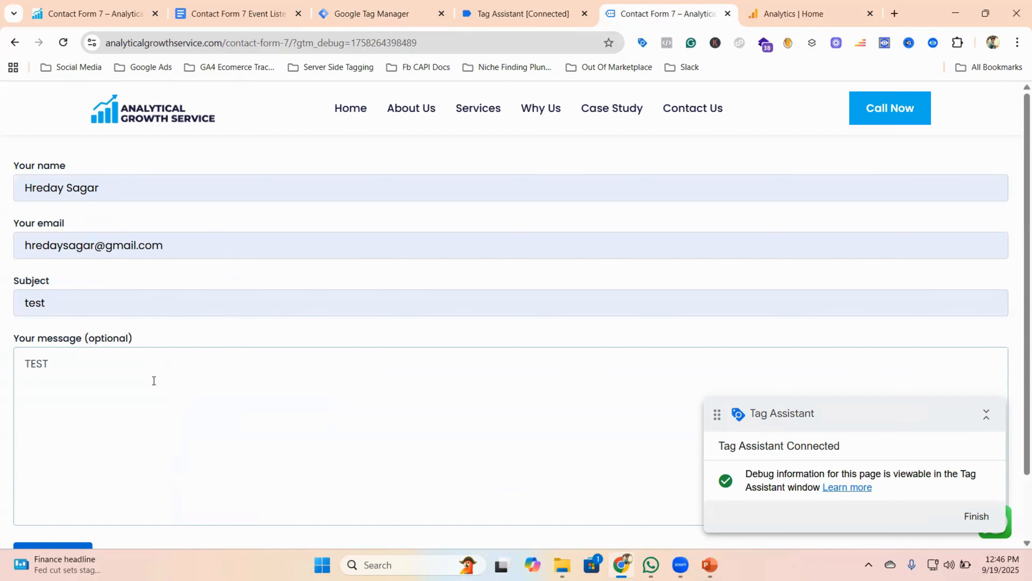
scroll(154, 381, "down", 2)
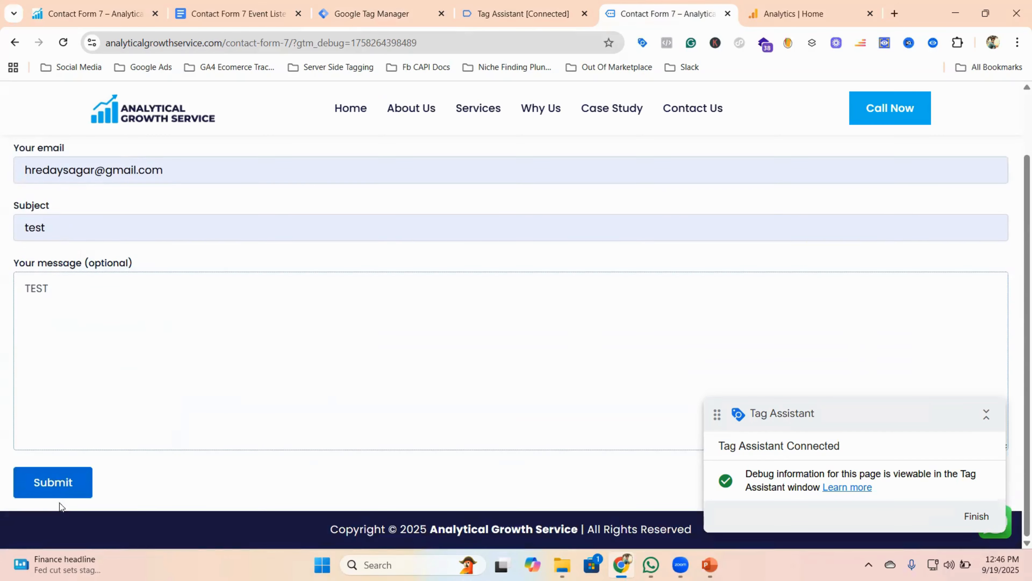
left_click(59, 485)
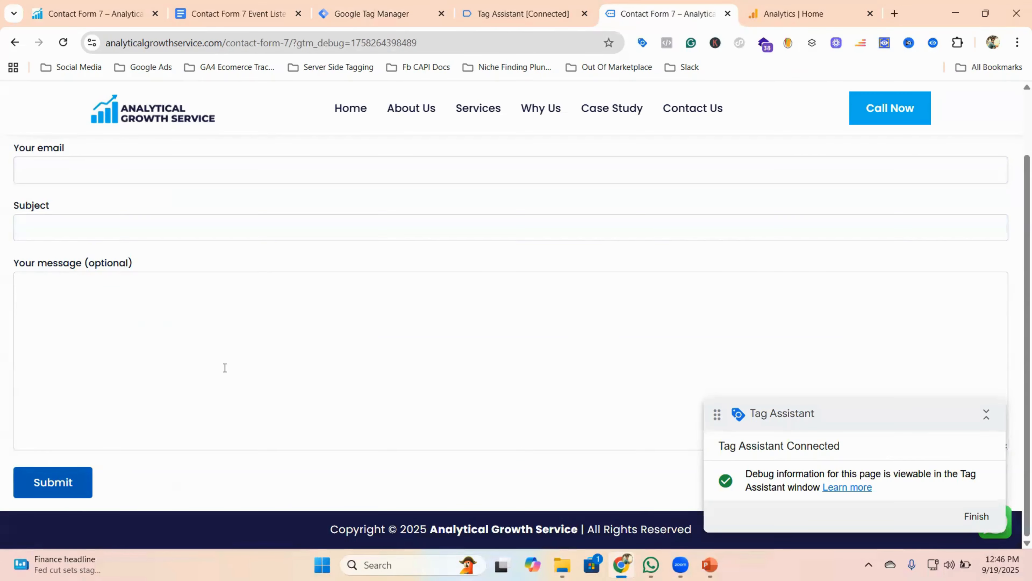
Step: In Tag Assistant, copy the event name wpcf7successfulsubmit from that event's data layer values
left_click(535, 8)
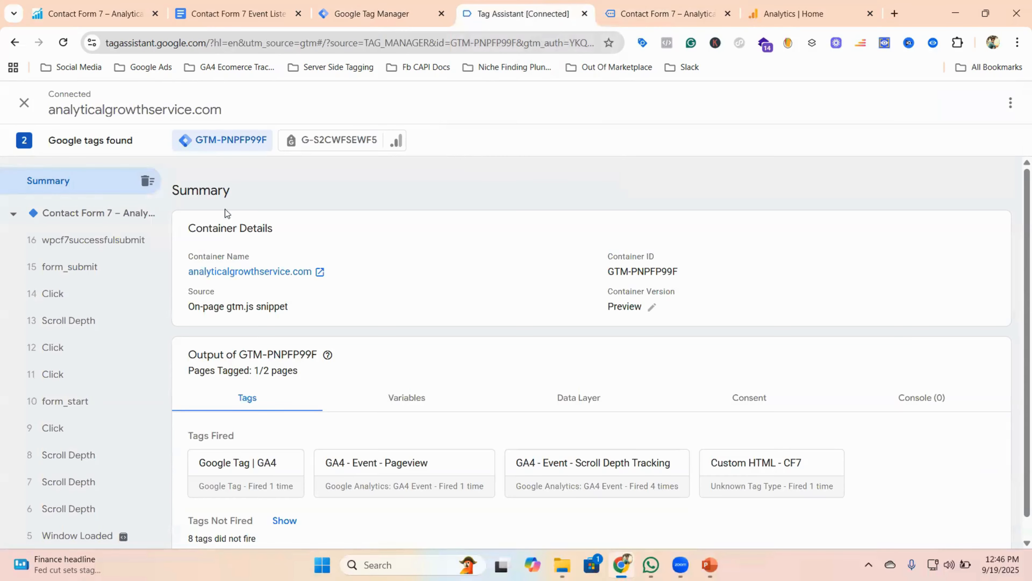
left_click(86, 243)
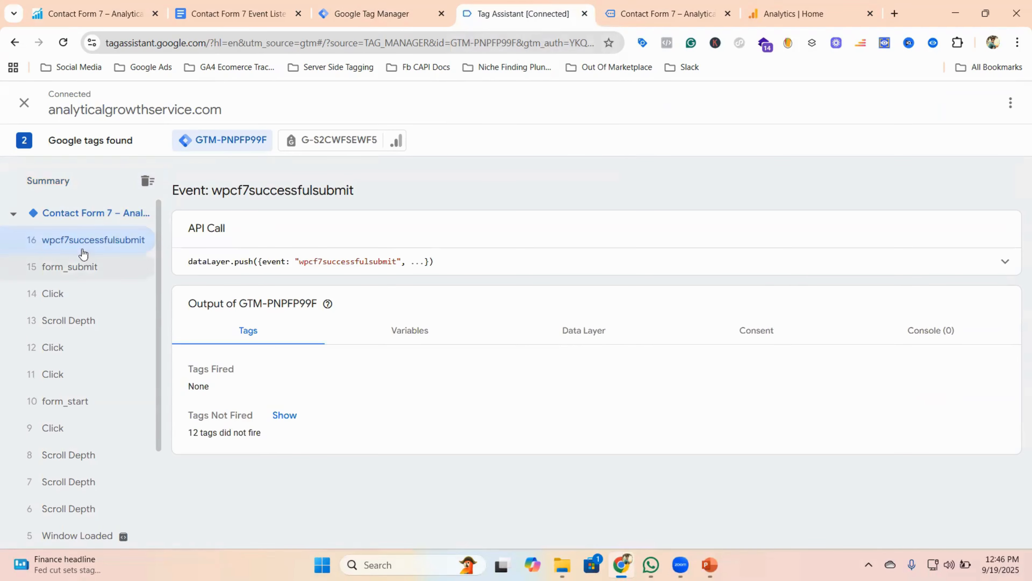
left_click(587, 333)
scroll(610, 346, "down", 3)
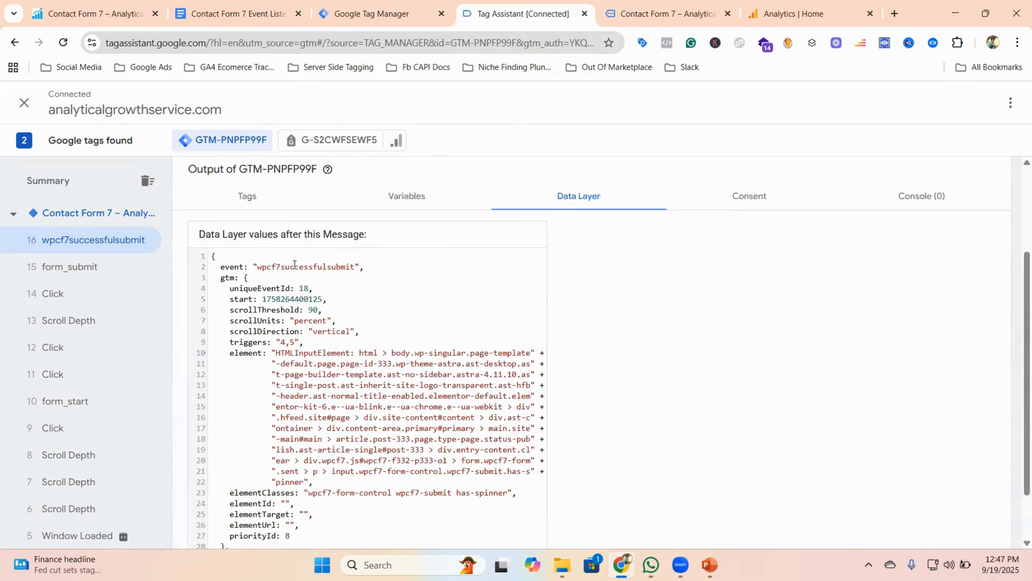
double_click(276, 266)
right_click(293, 274)
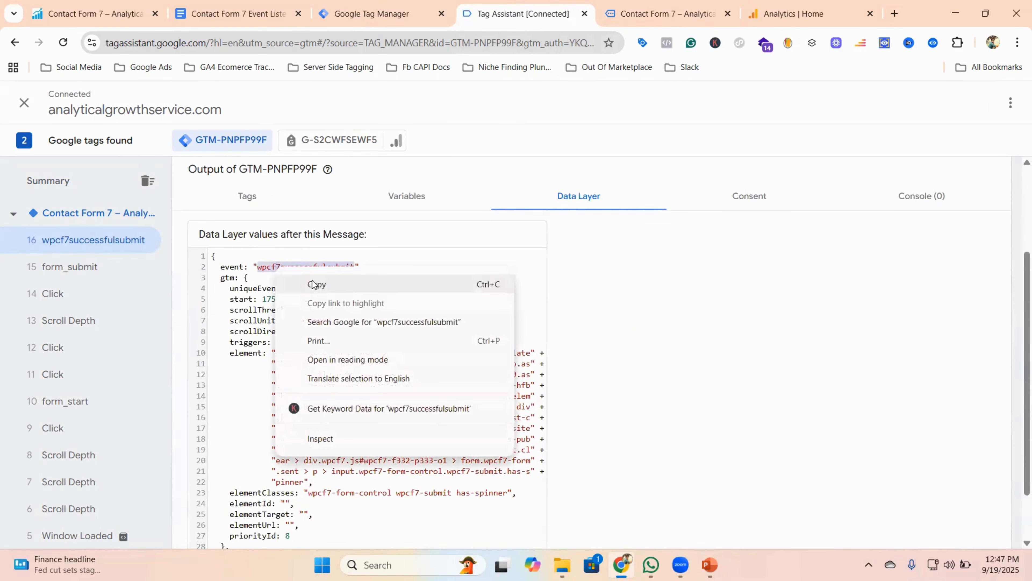
left_click(316, 284)
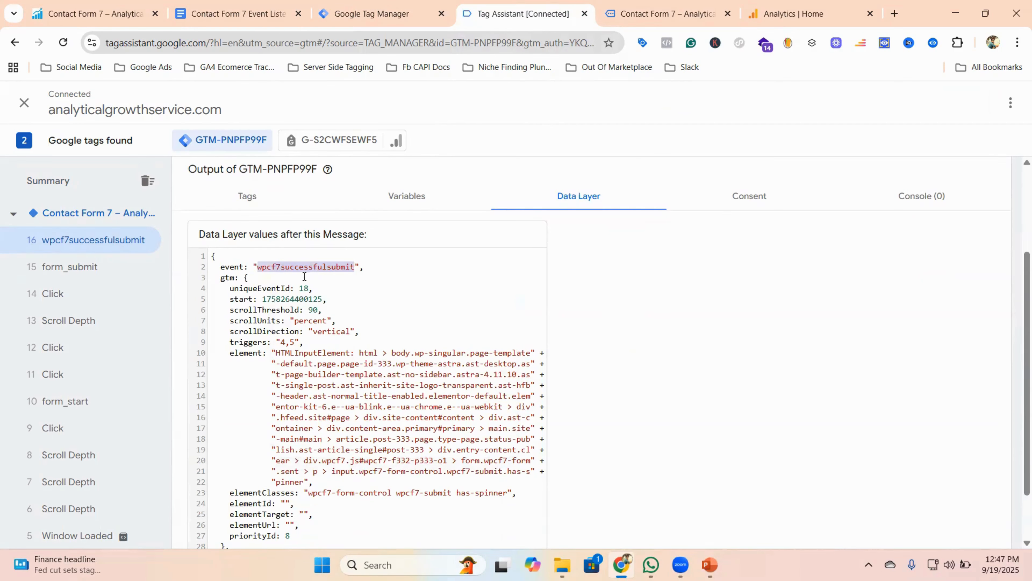
Step: Create a Custom Event trigger in Google Tag Manager with the copied event name wpcf7successfulsubmit
left_click(388, 4)
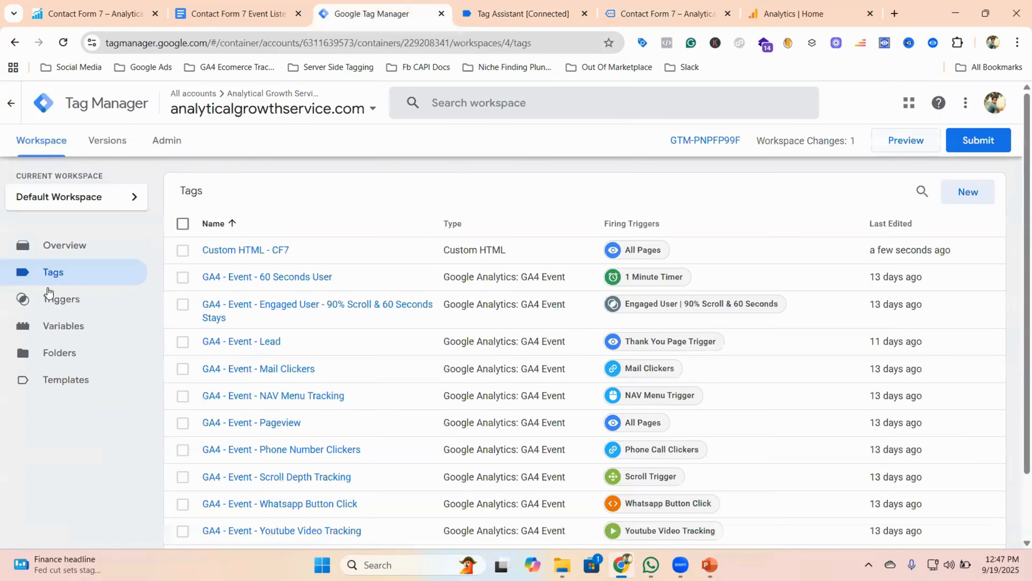
left_click(61, 300)
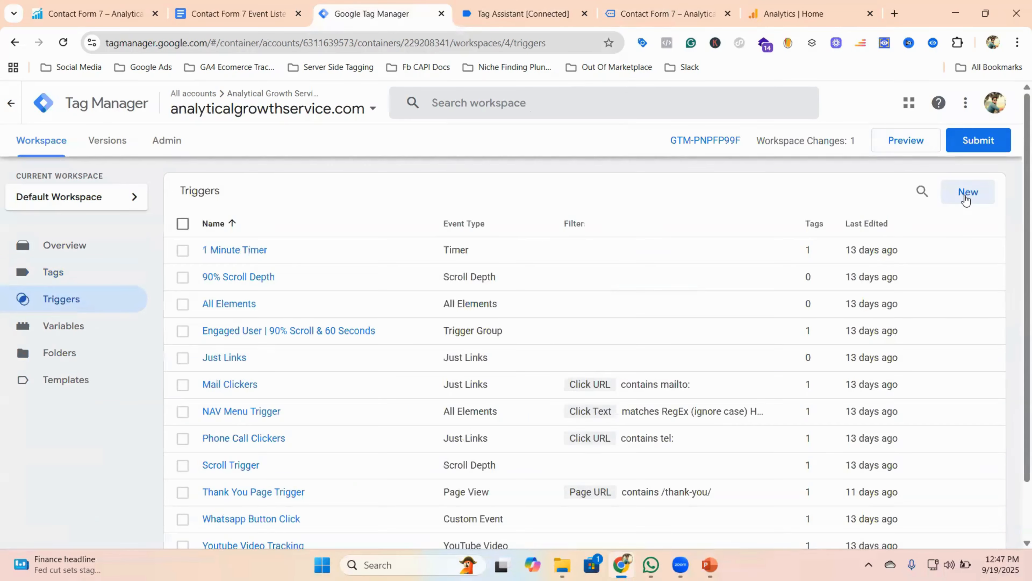
left_click(966, 199)
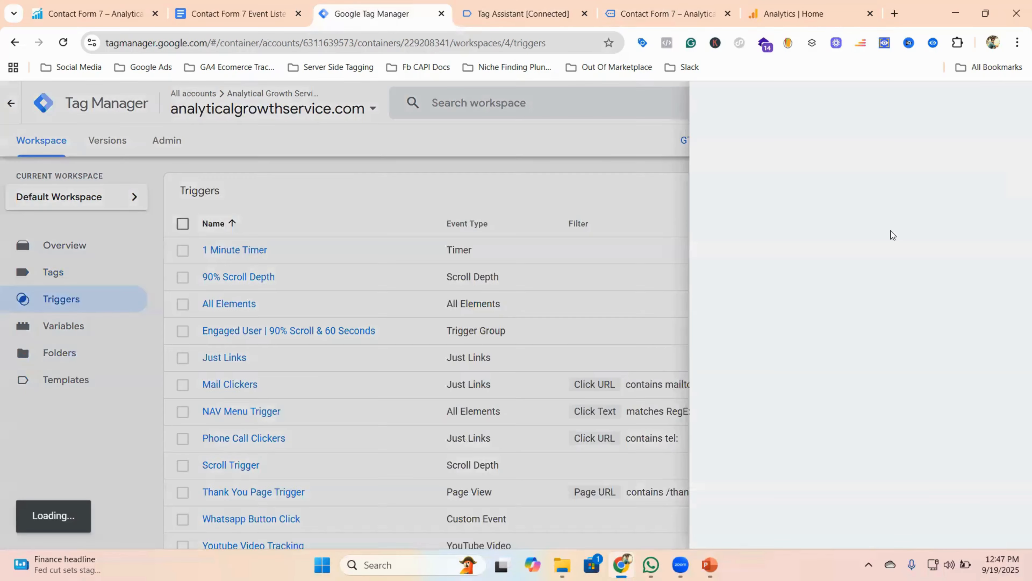
left_click(640, 226)
scroll(648, 332, "down", 8)
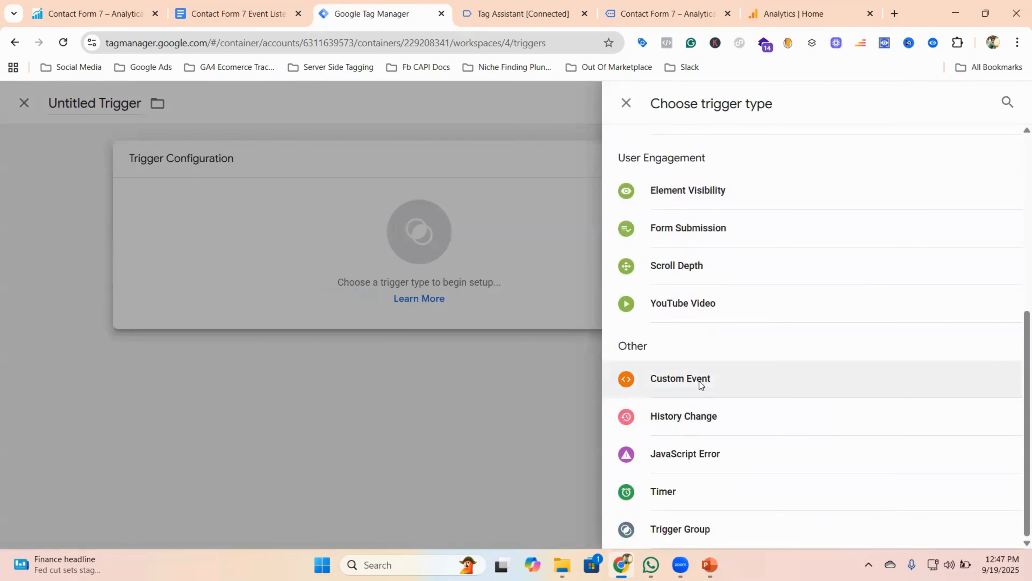
left_click(699, 381)
left_click(382, 299)
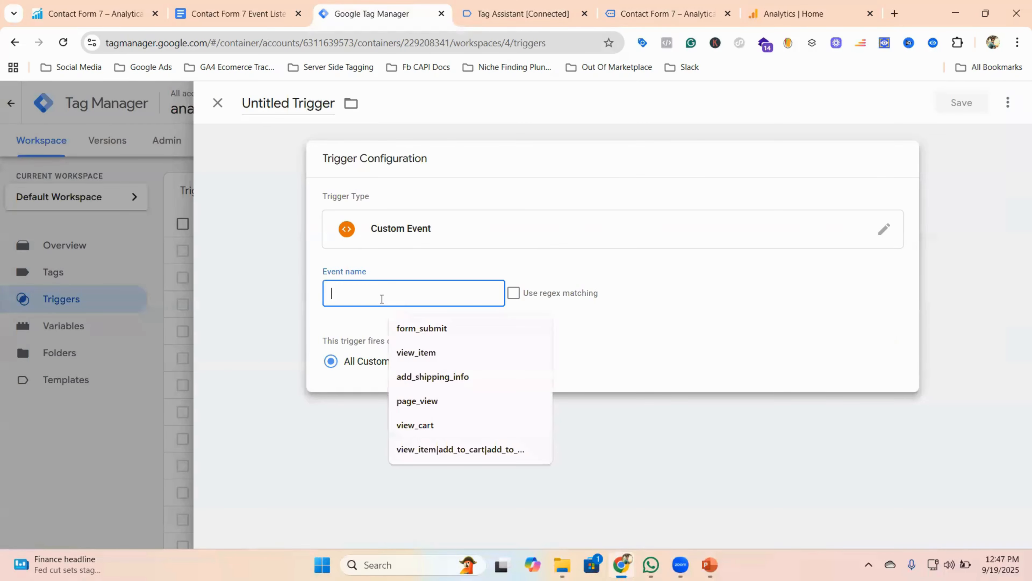
key("ctrl+v")
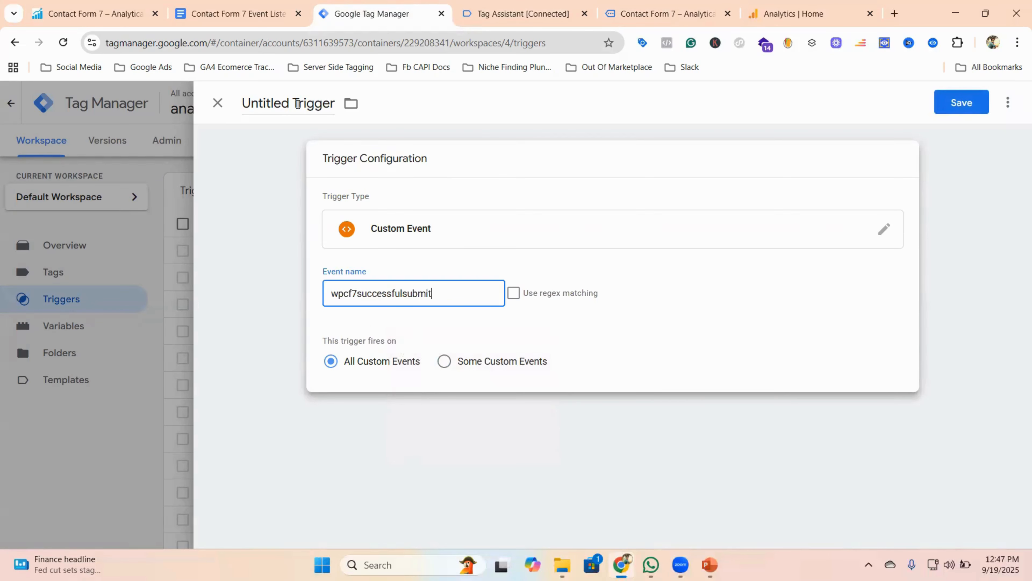
Step: Name the new trigger "CF7 Custom Event" and save it
left_click(298, 103)
key("ctrl+a")
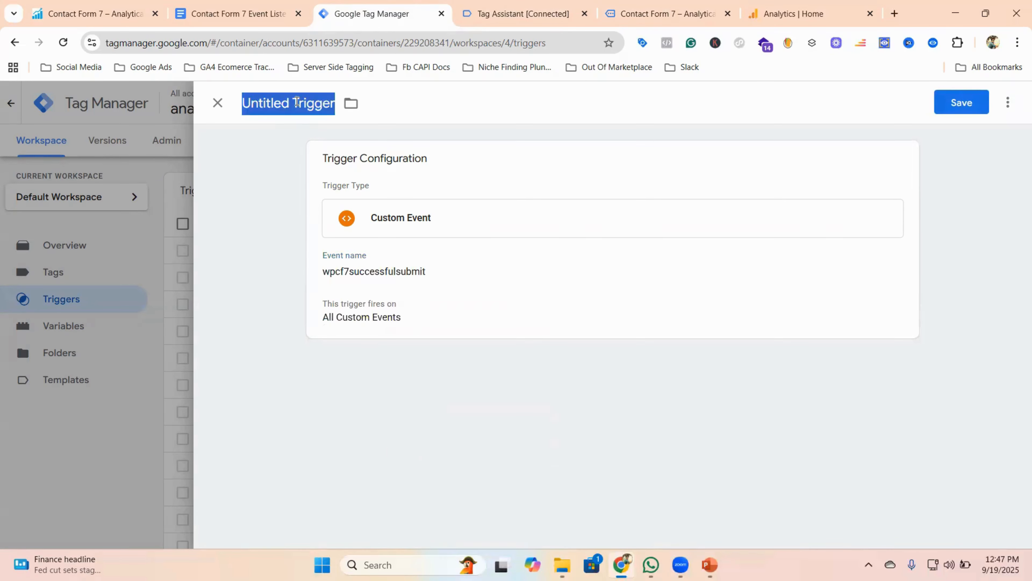
key("BackSpace")
key("Caps_Lock")
key("Caps_Lock")
type("CF")
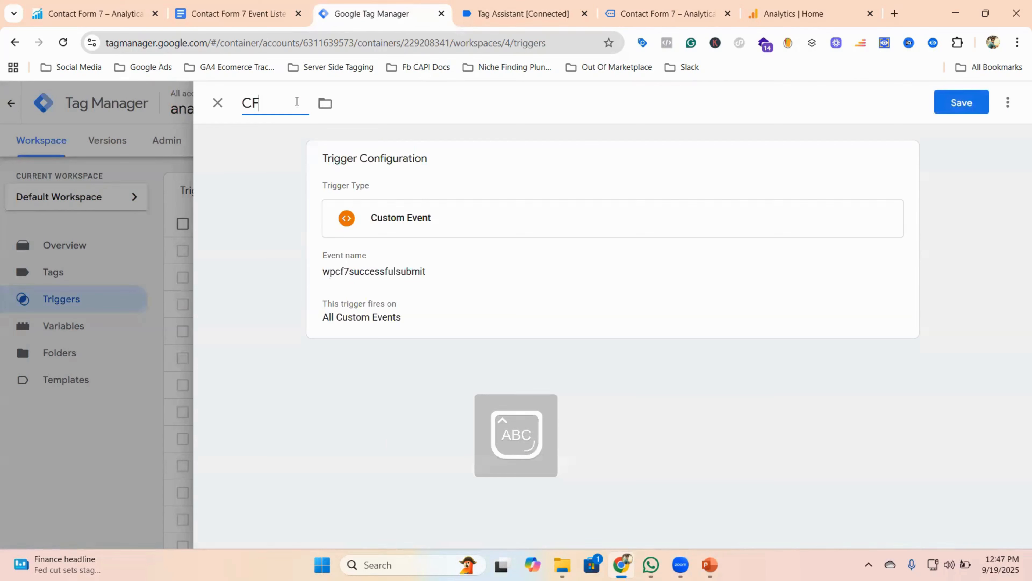
type("7 ")
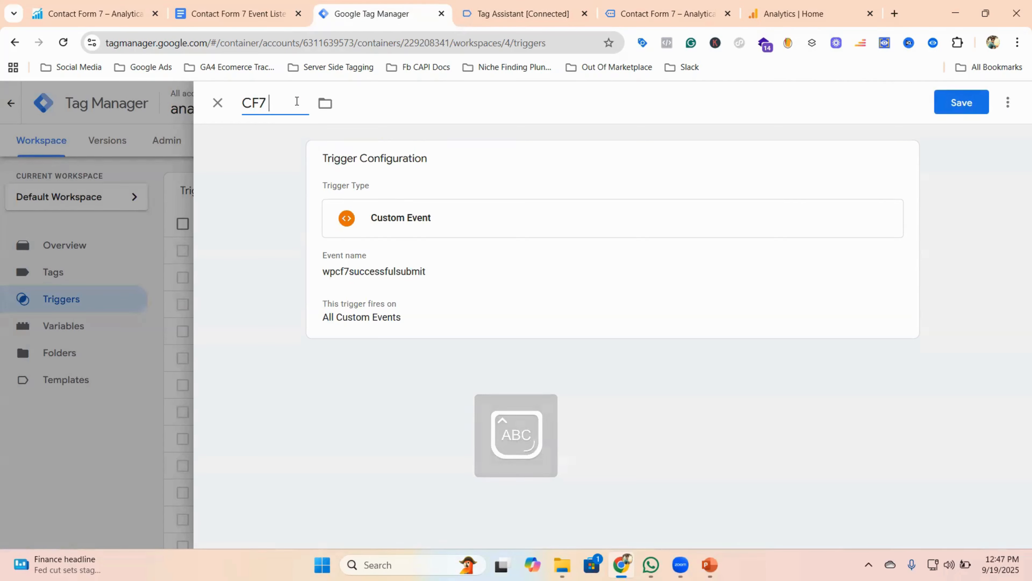
type("C")
key("Caps_Lock")
type("ust")
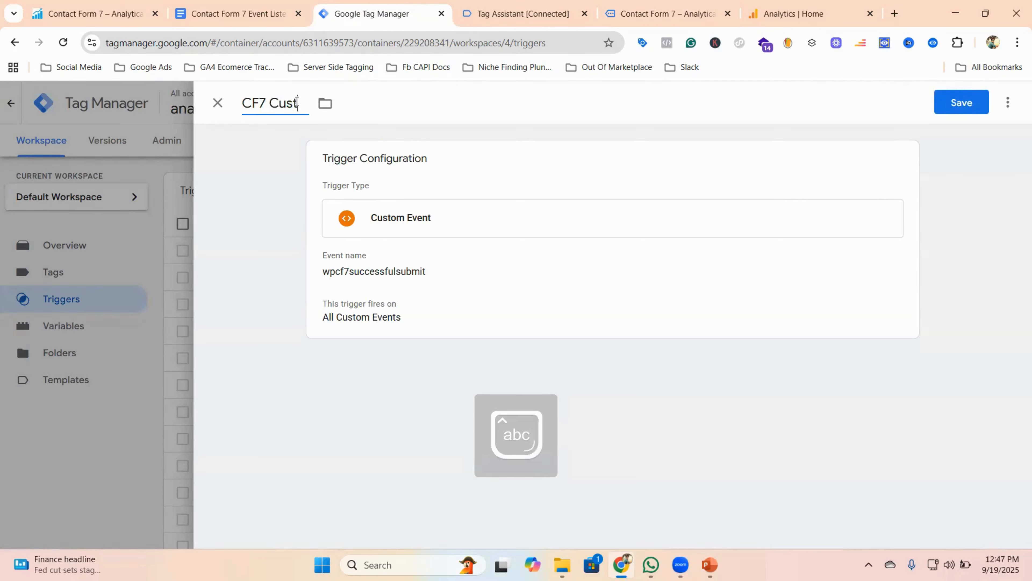
type("om")
key("Caps_Lock")
type("E")
key("Caps_Lock")
type("vent")
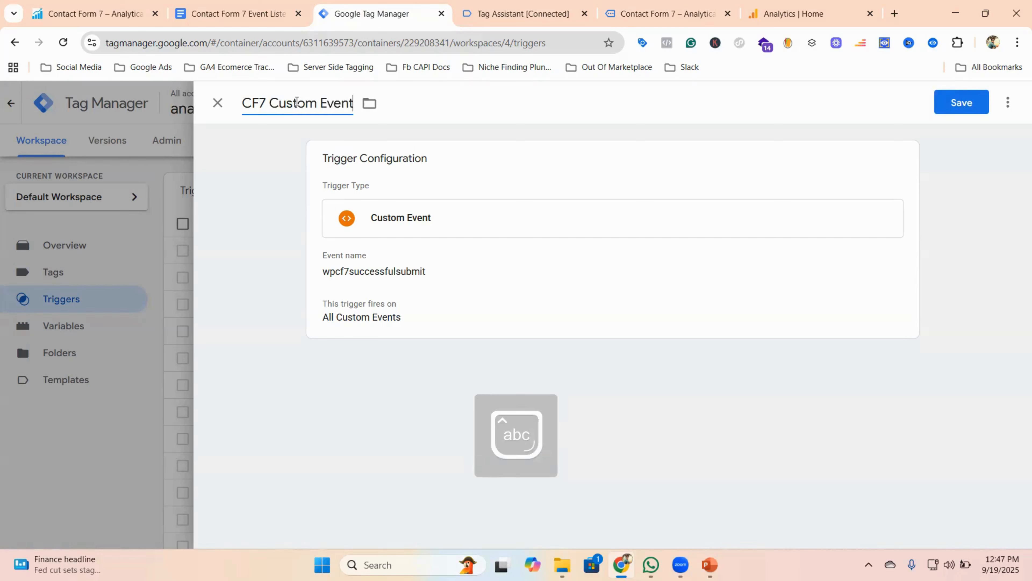
key("ctrl+s")
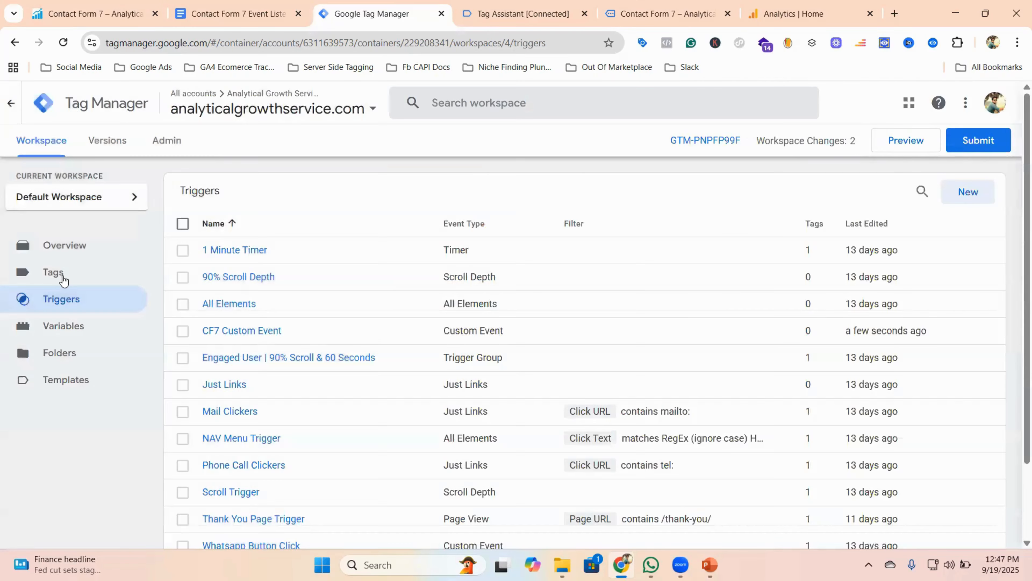
Step: Create a new tag in the workspace named "GA4 - Event - CF7 Form Submission"
left_click(62, 277)
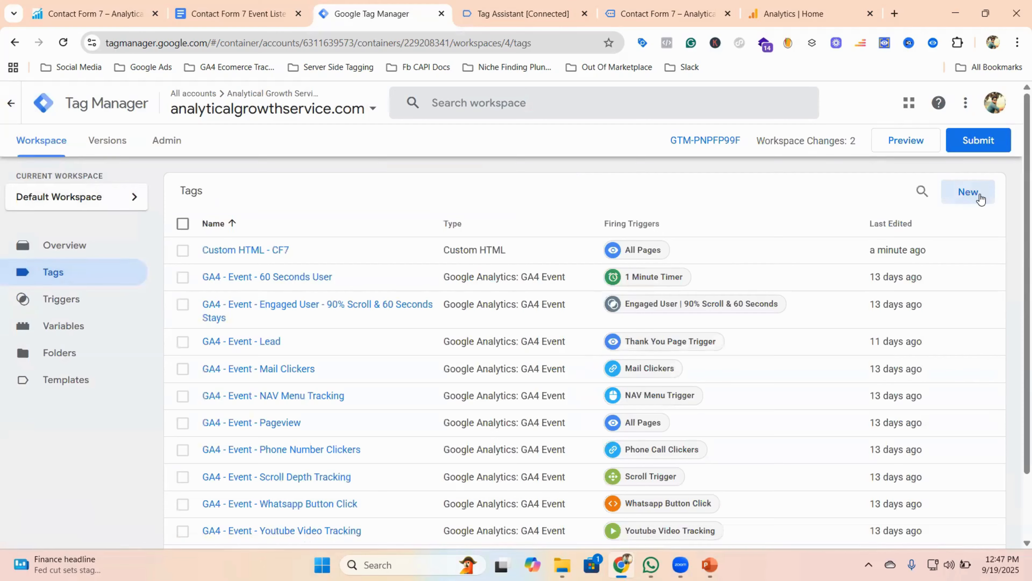
left_click(980, 198)
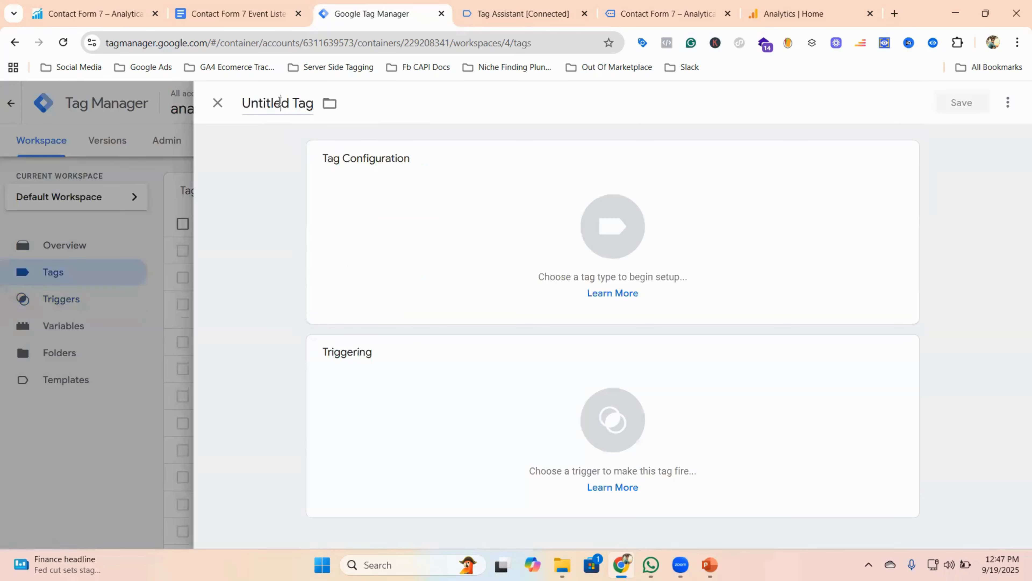
left_click(280, 102)
key("BackSpace")
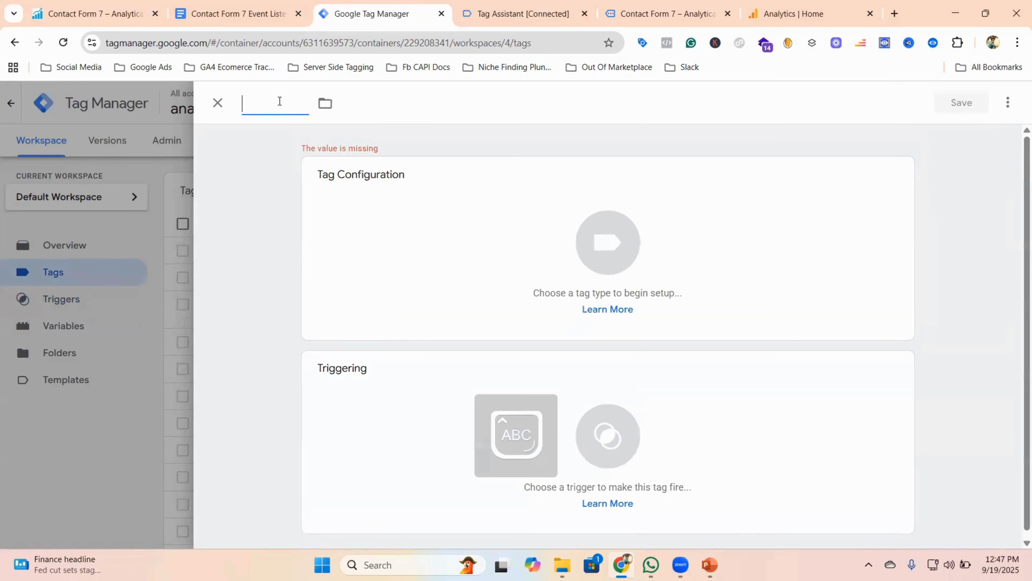
type("GA4")
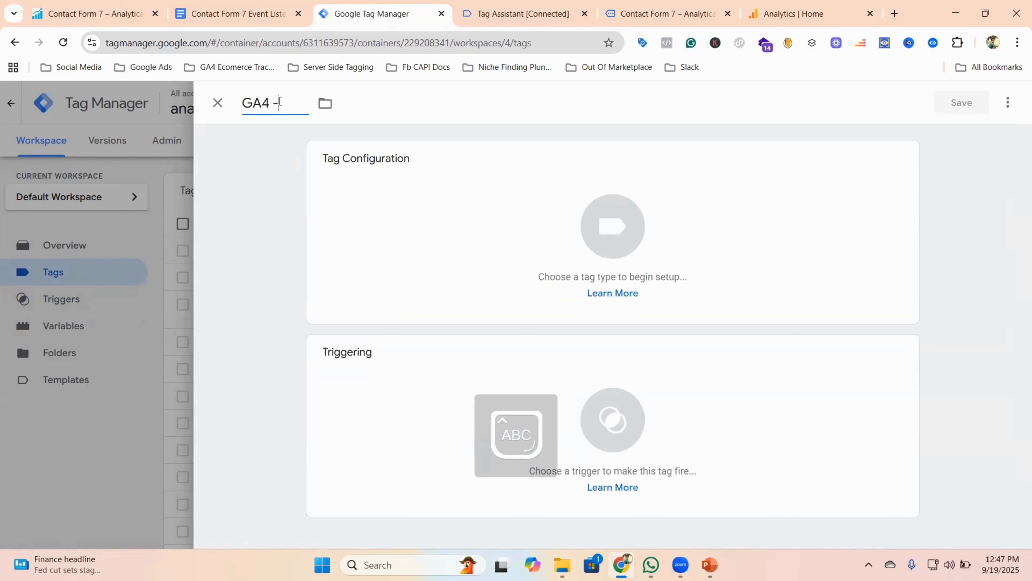
type(" -Event - C")
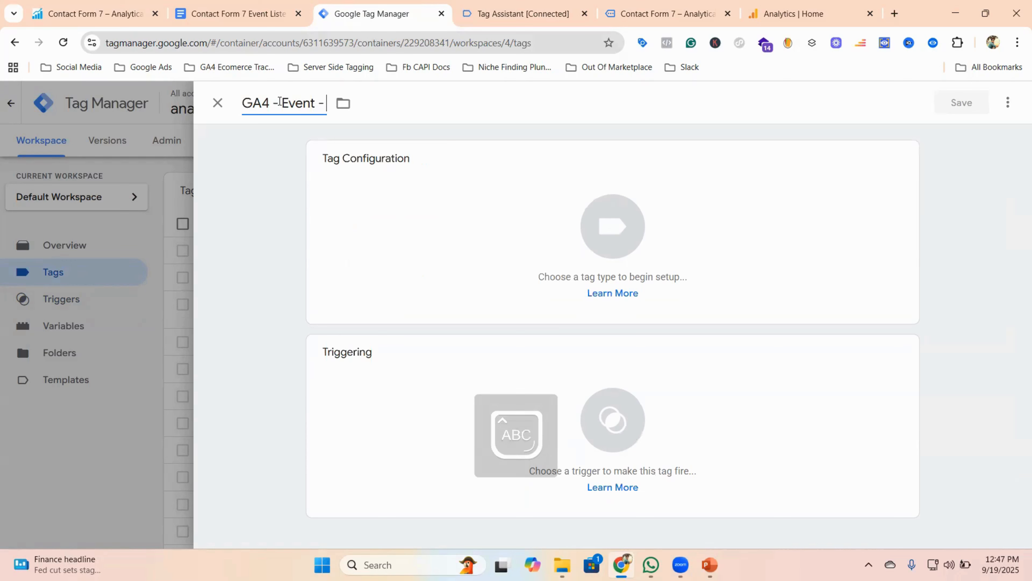
type("F7 Fo")
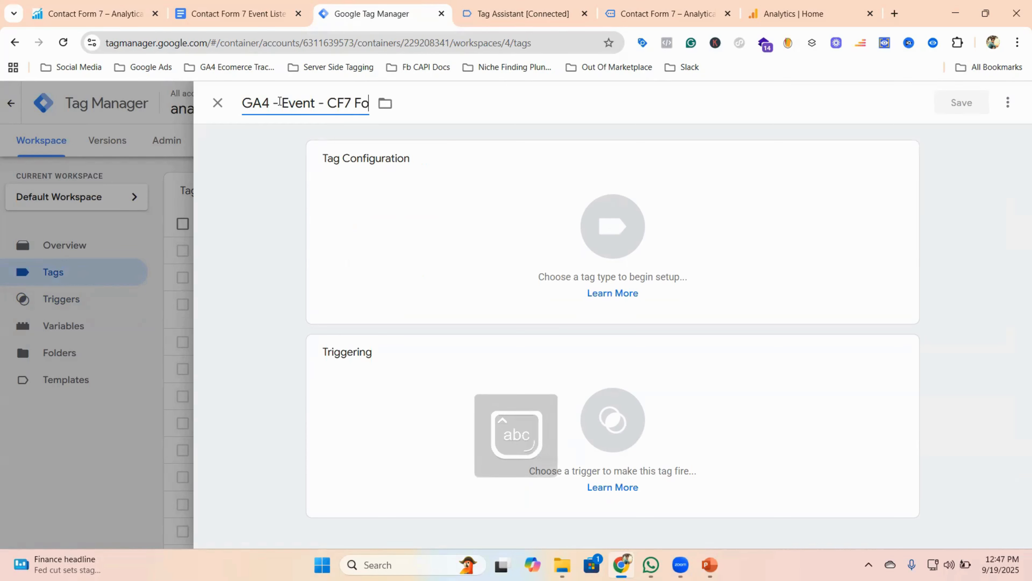
type("rm Subm")
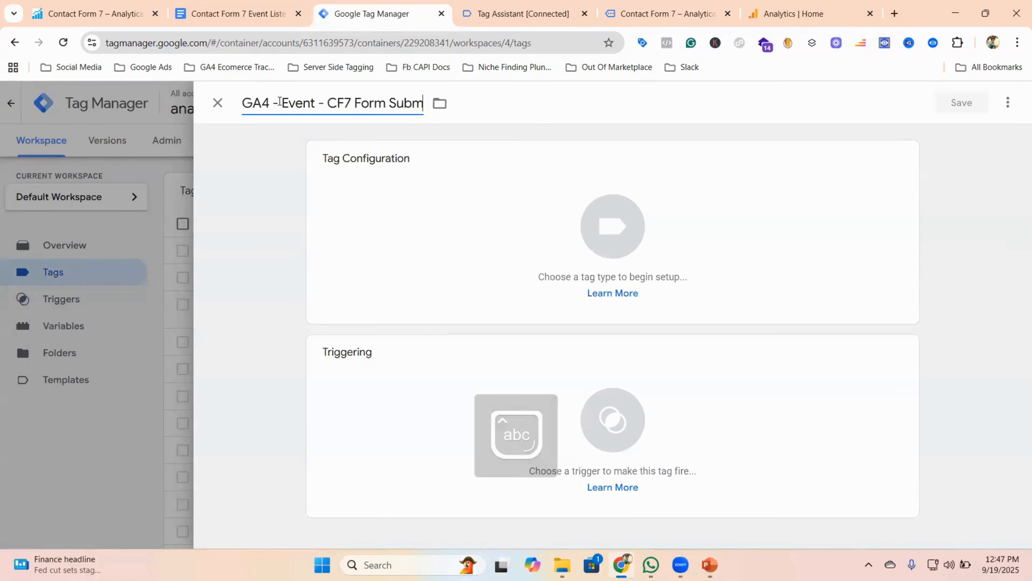
type("ission")
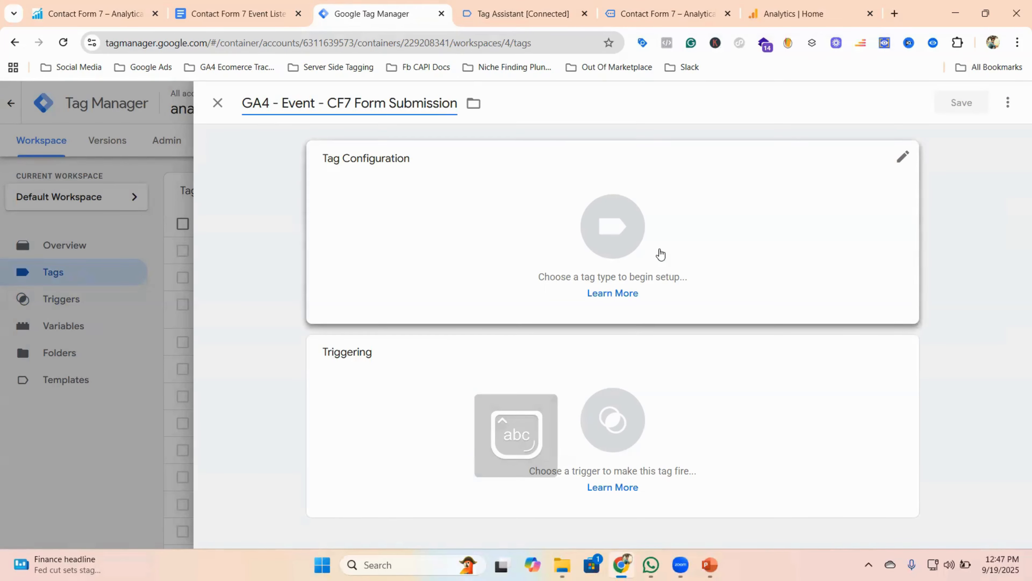
Step: Set the tag type to Google Analytics: GA4 Event and use the GA4 - Google Tag variable as its Measurement ID
left_click(602, 222)
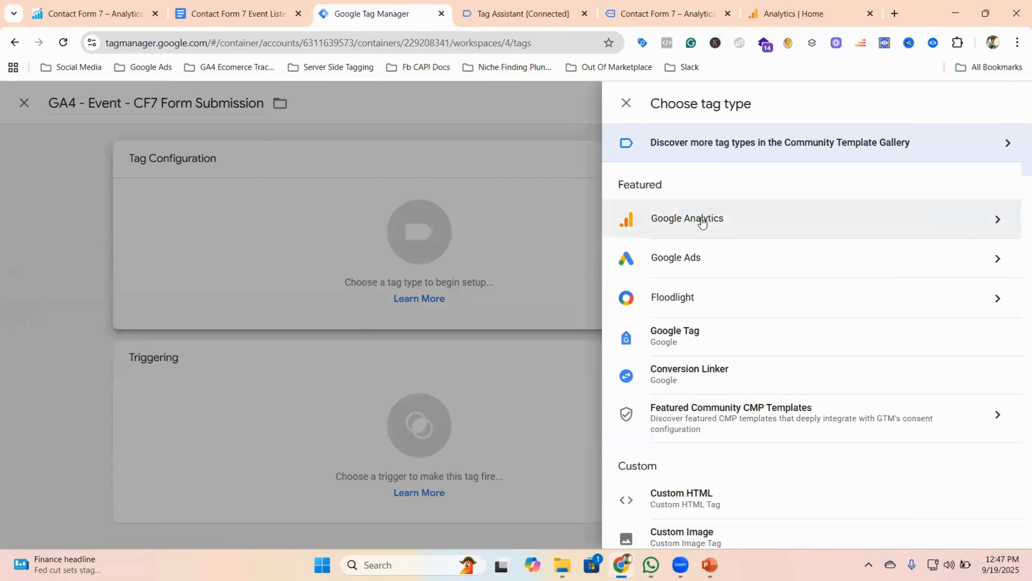
left_click(702, 219)
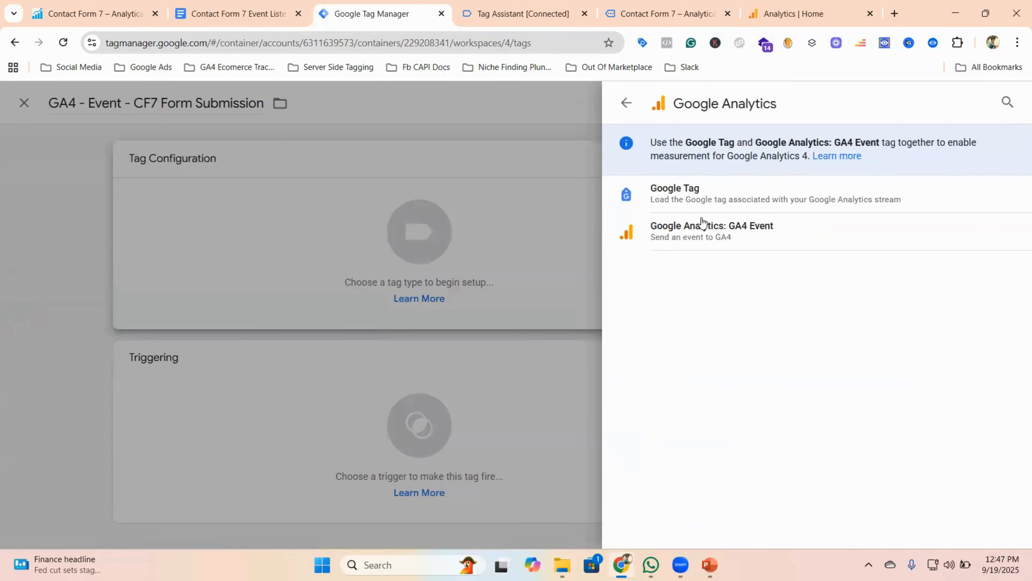
left_click(690, 237)
left_click(391, 309)
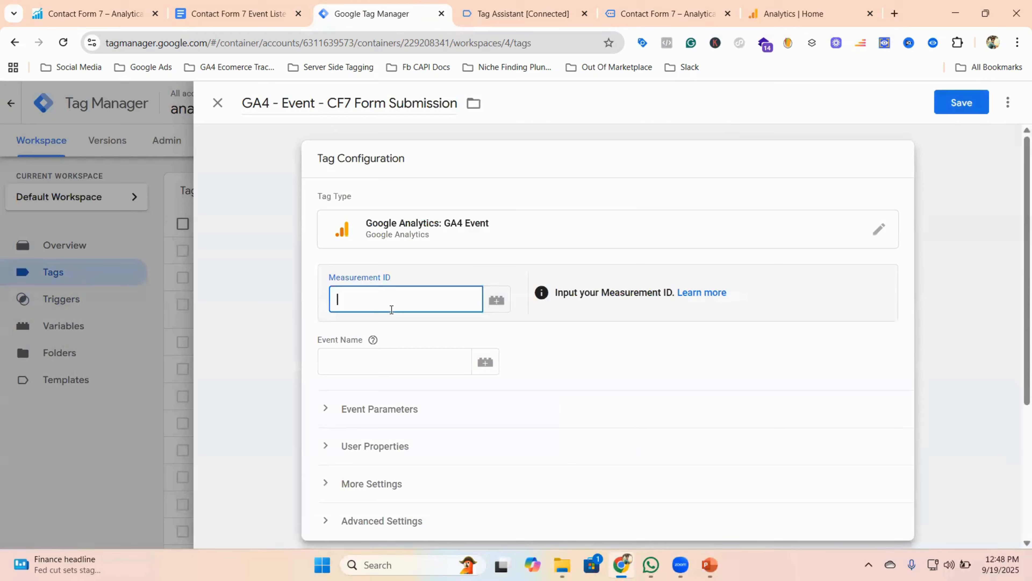
left_click(493, 302)
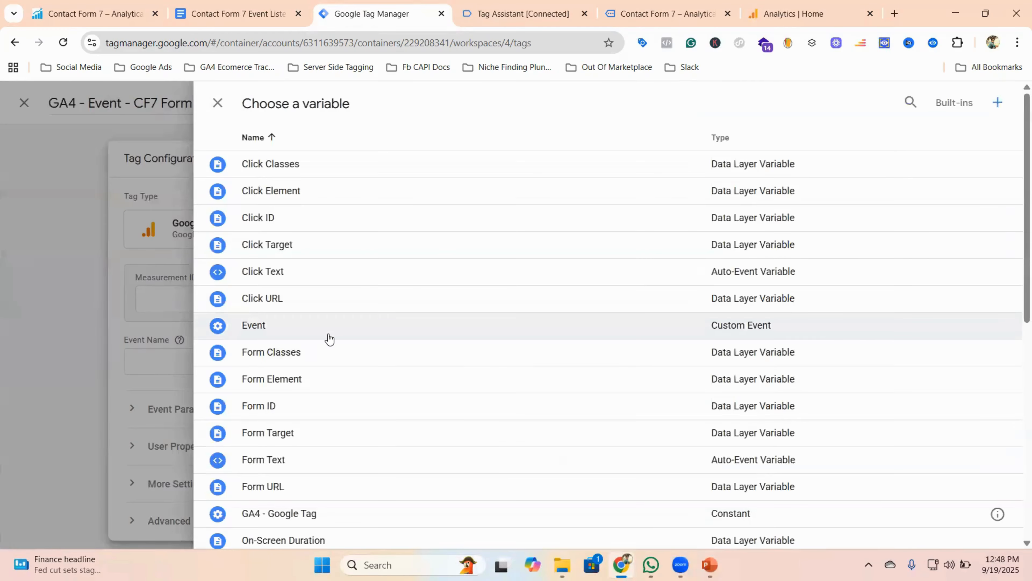
scroll(329, 341, "down", 2)
scroll(331, 343, "down", 3)
left_click(302, 314)
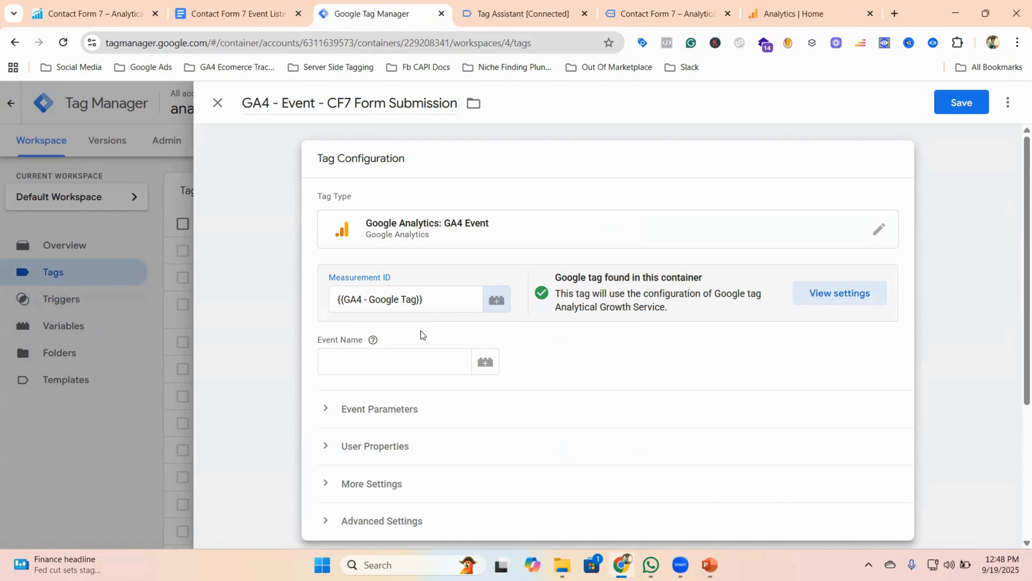
Step: Set the tag's event name to cf7_form_submission
scroll(380, 292, "down", 3)
scroll(374, 236, "up", 3)
left_click(359, 352)
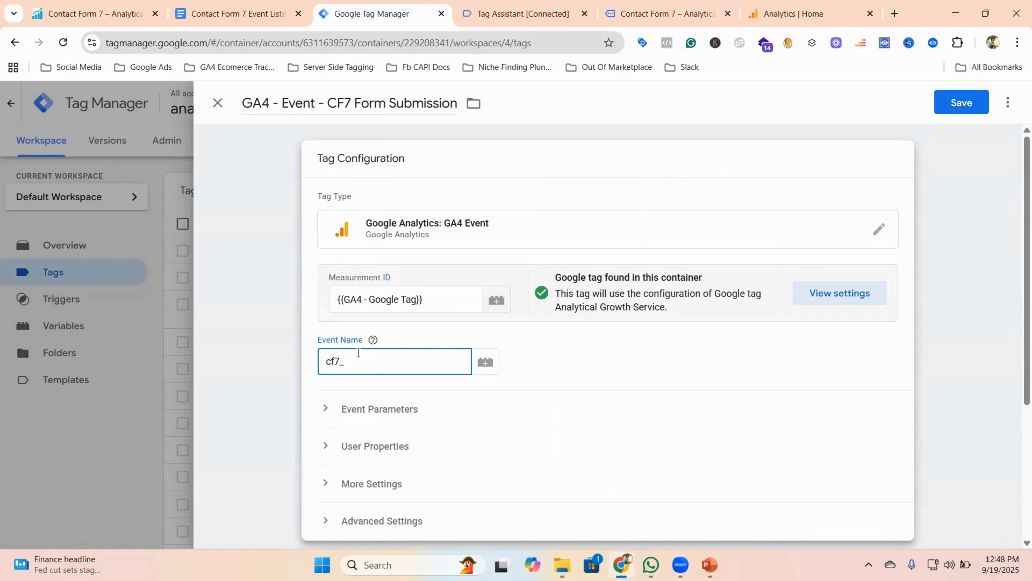
type("cf7_form_submission")
Step: Assign the CF7 Custom Event trigger to the GA4 event tag and save the tag
scroll(363, 362, "down", 2)
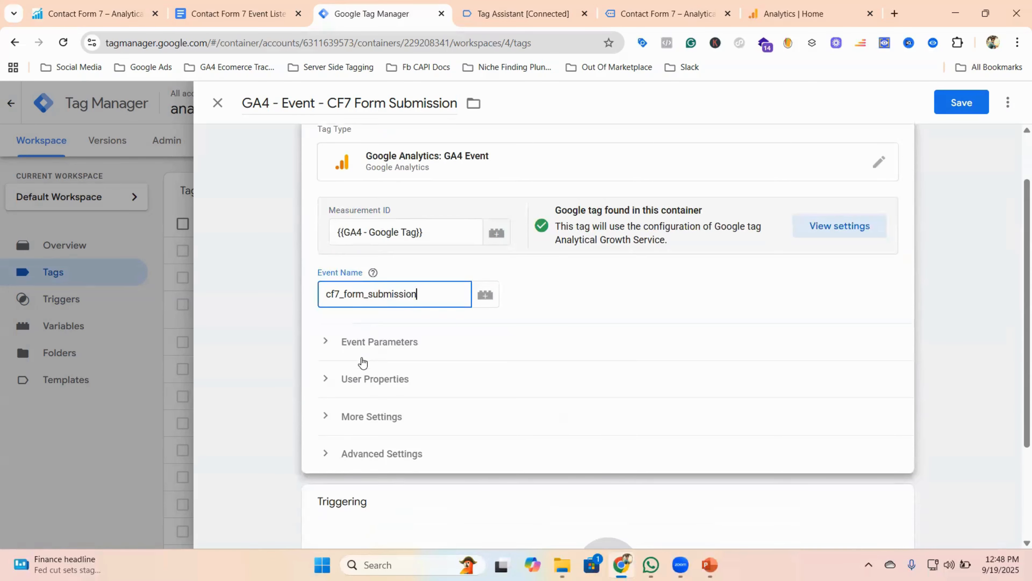
scroll(363, 358, "down", 4)
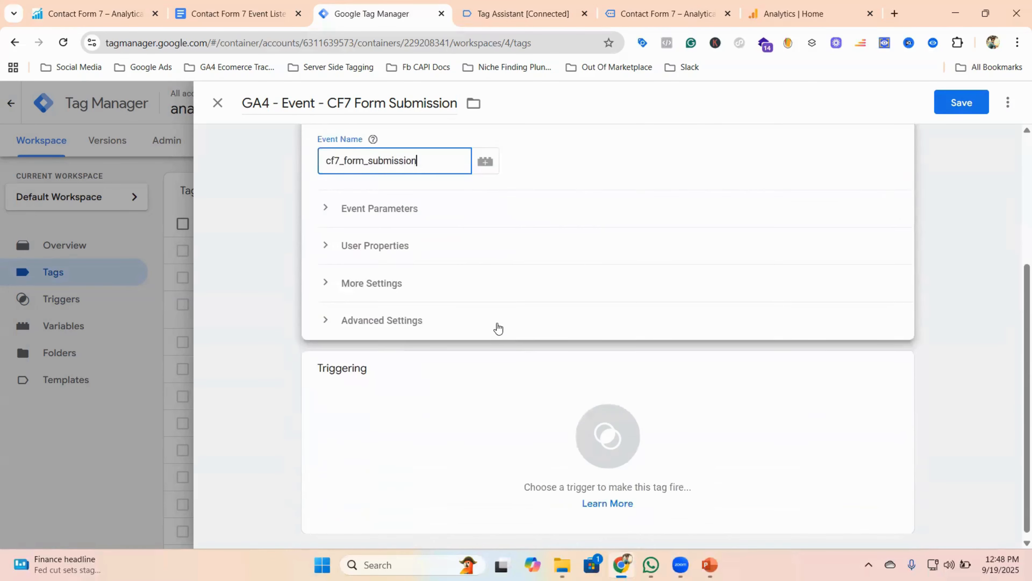
left_click(604, 434)
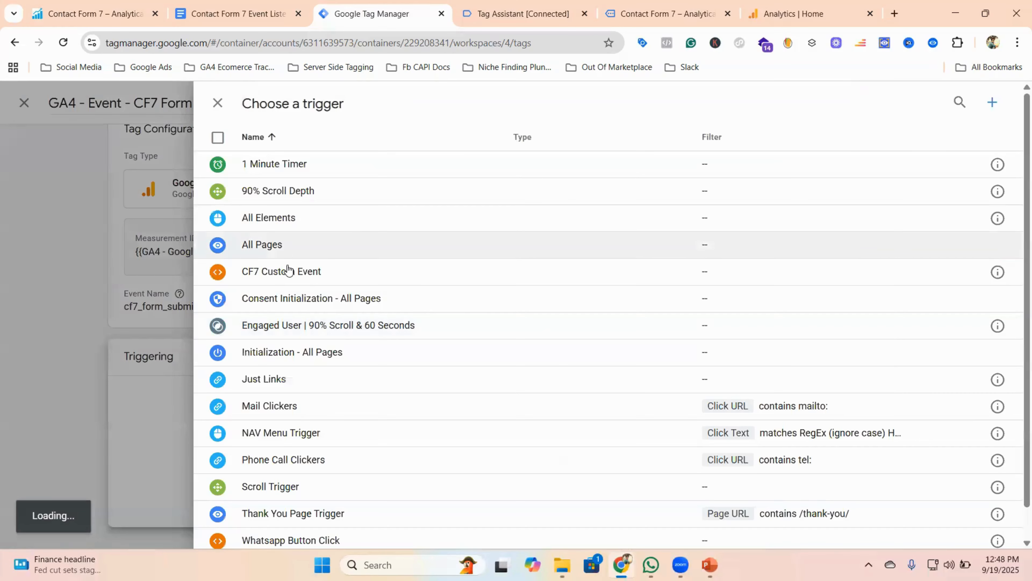
left_click(269, 276)
key("ctrl+s")
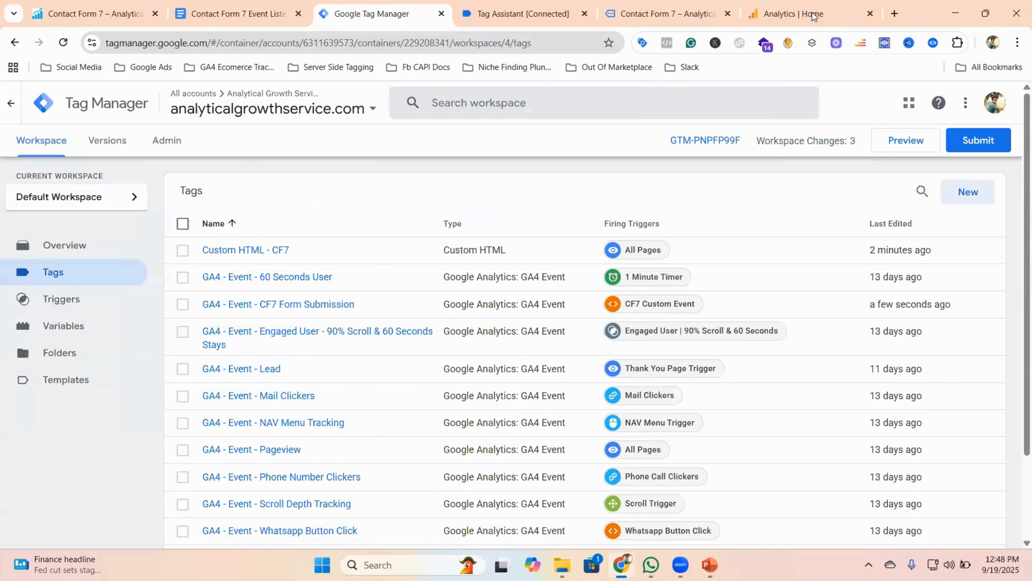
Step: Switch to Google Analytics and open DebugView from the property's data display settings
left_click(812, 12)
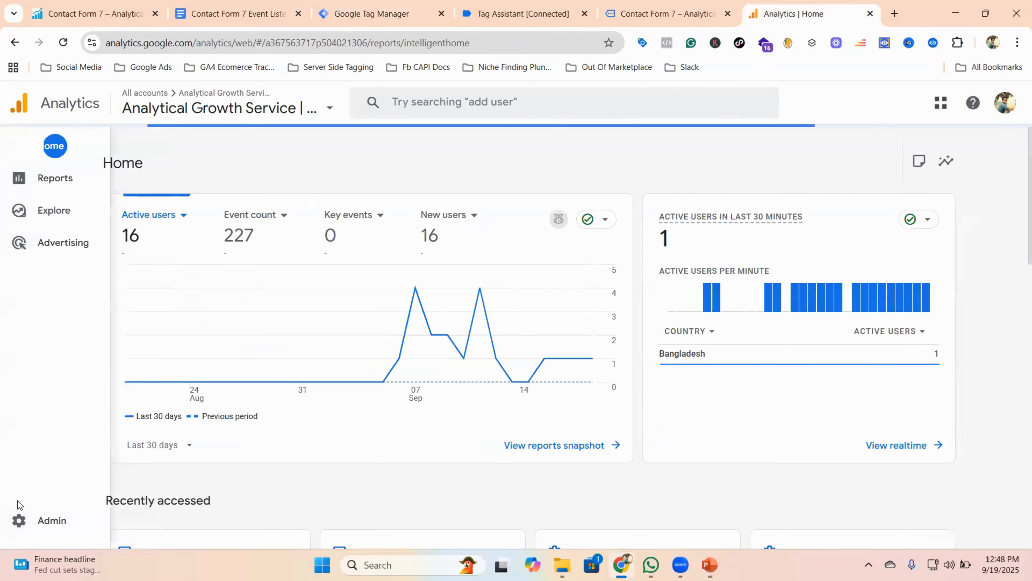
left_click(45, 525)
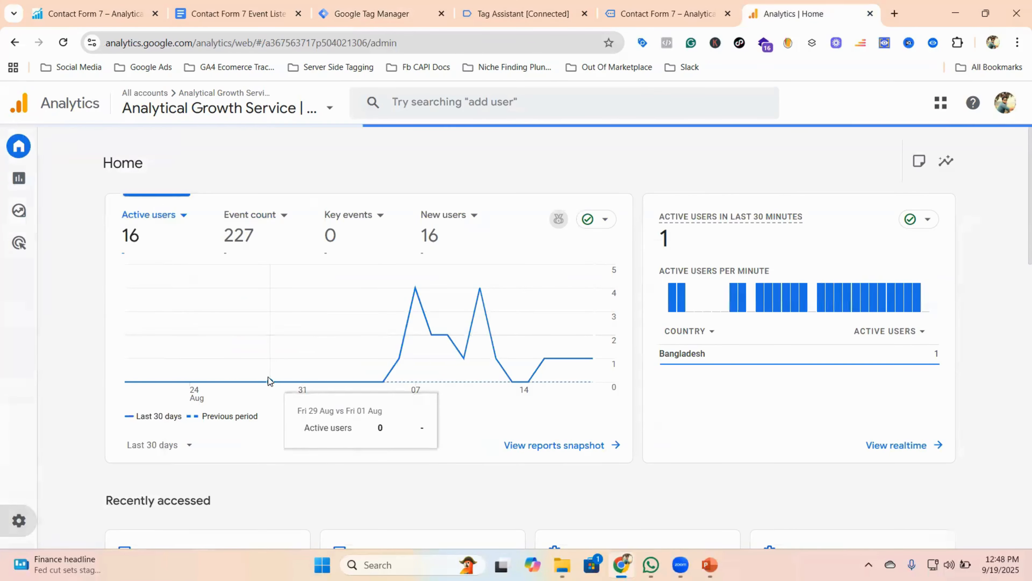
scroll(384, 322, "down", 10)
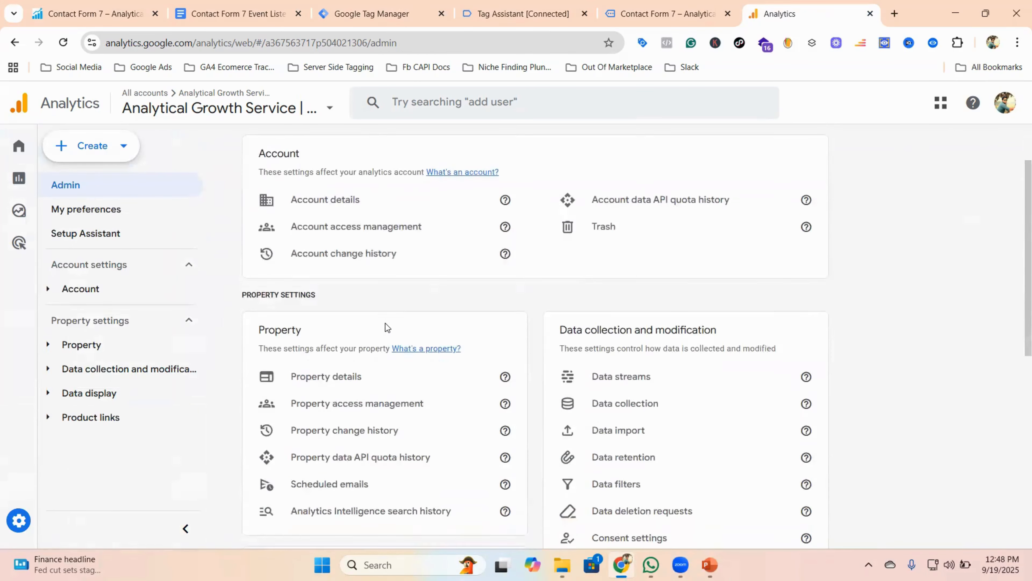
scroll(389, 330, "down", 1)
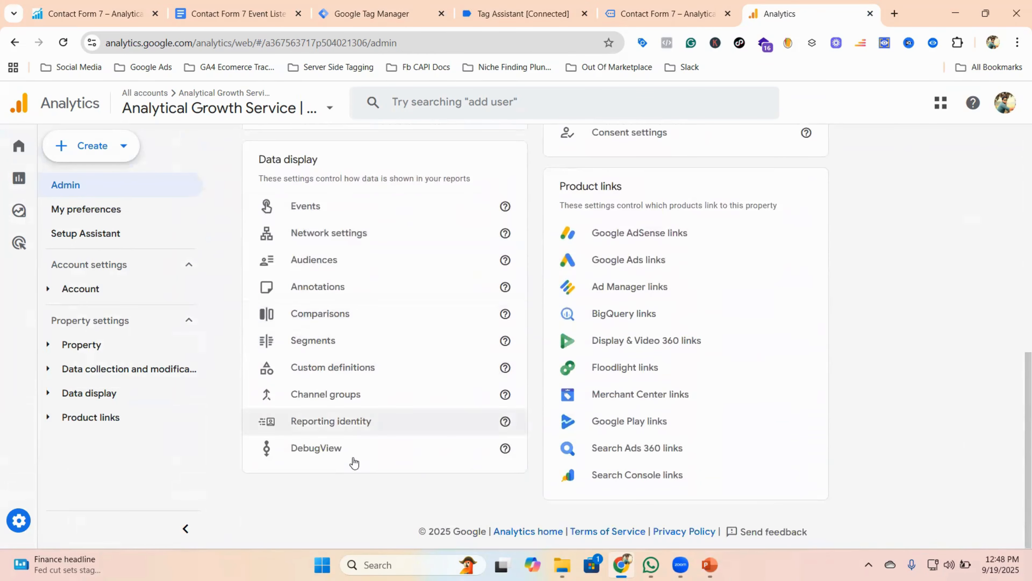
left_click(309, 451)
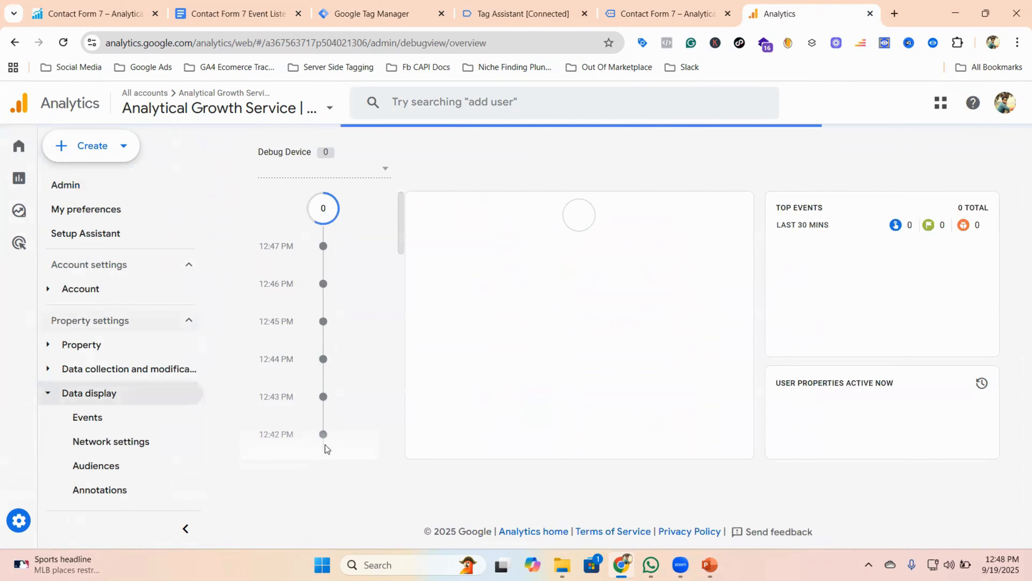
left_click(370, 13)
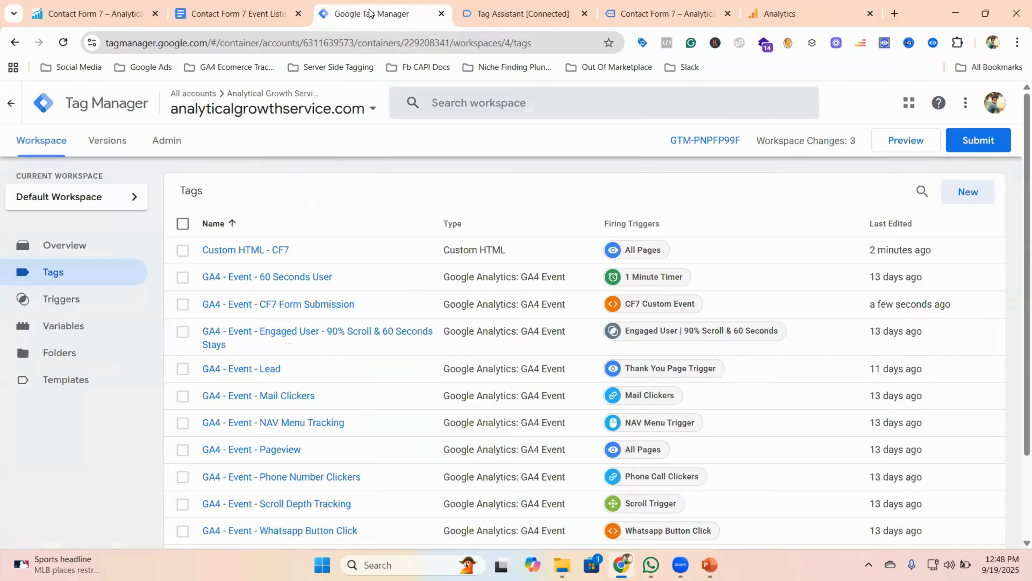
left_click(575, 15)
left_click(583, 14)
left_click(575, 127)
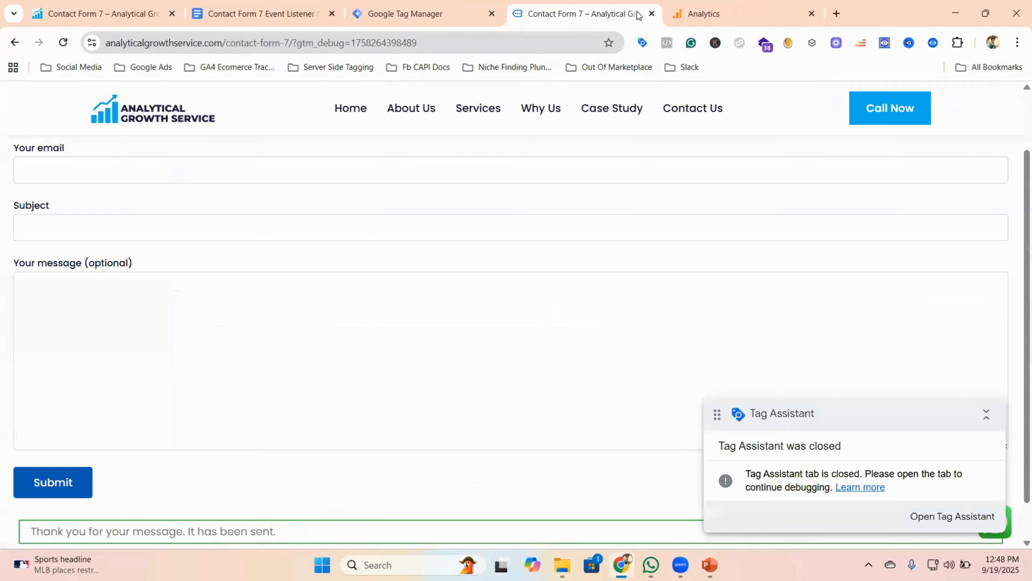
left_click(651, 14)
left_click(404, 14)
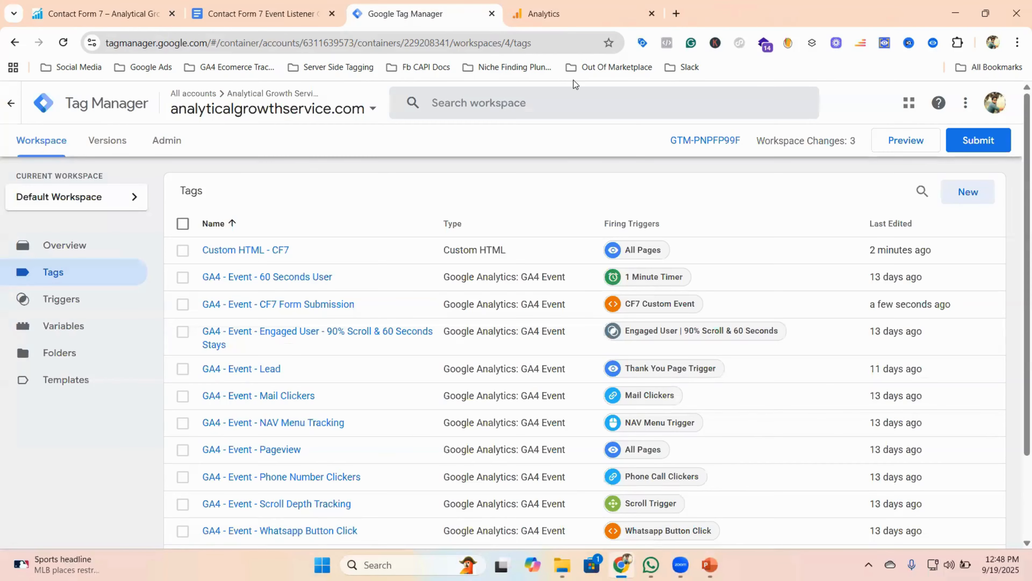
left_click(906, 141)
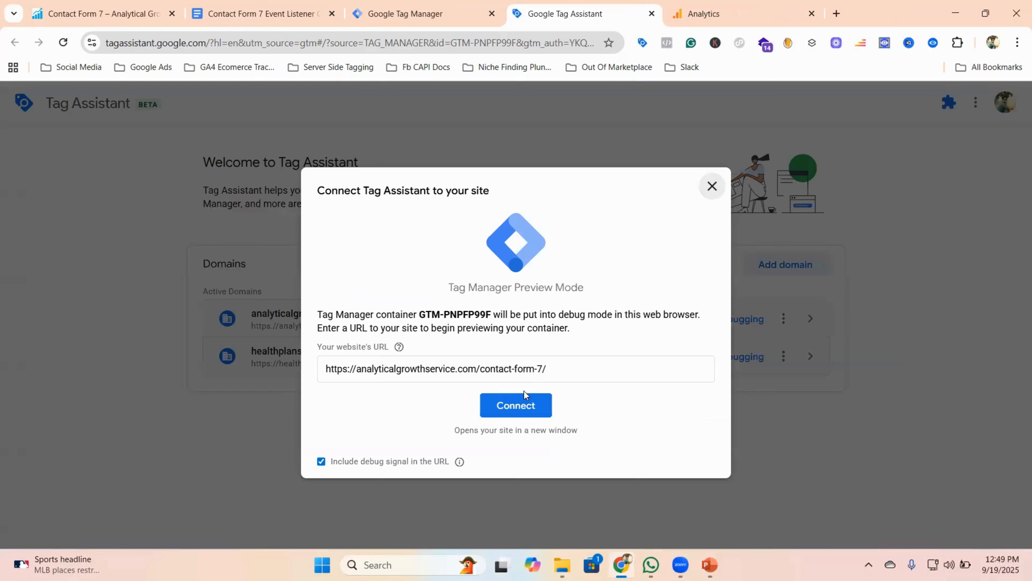
left_click(518, 405)
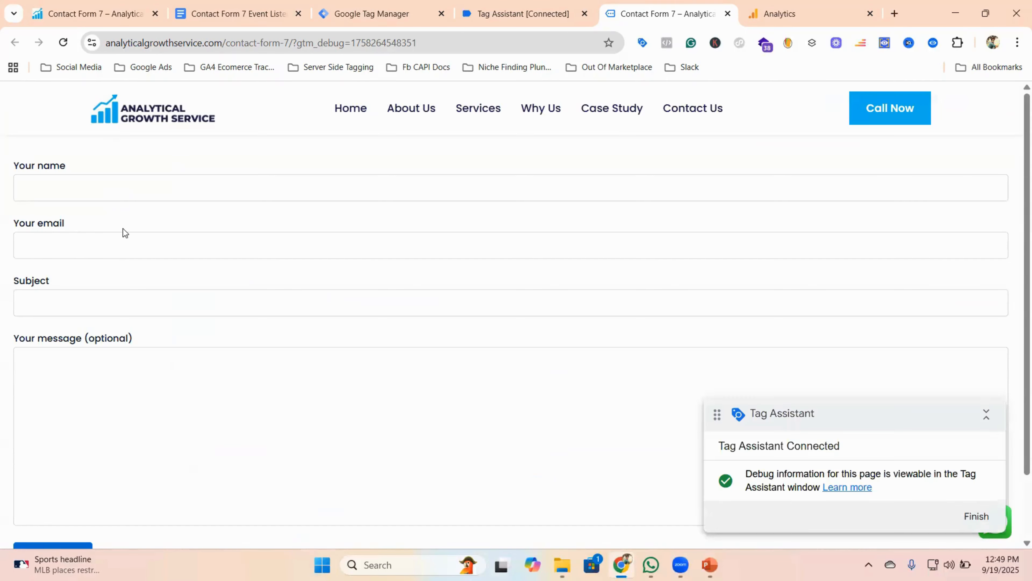
Step: Fill in the contact form with the saved name and email, use "test" as subject and message, and submit it
left_click(112, 189)
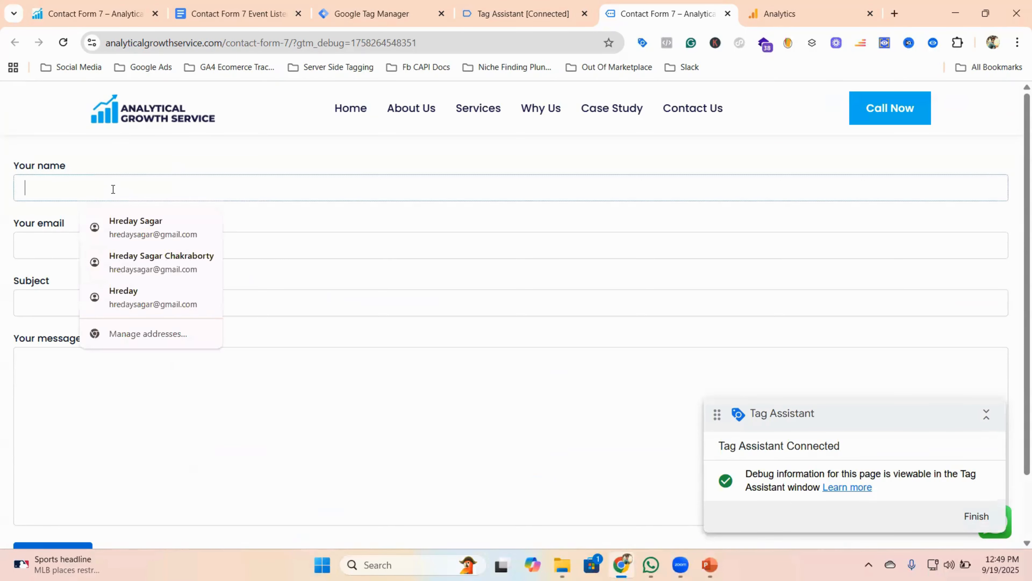
left_click(135, 225)
scroll(130, 227, "down", 2)
left_click(110, 229)
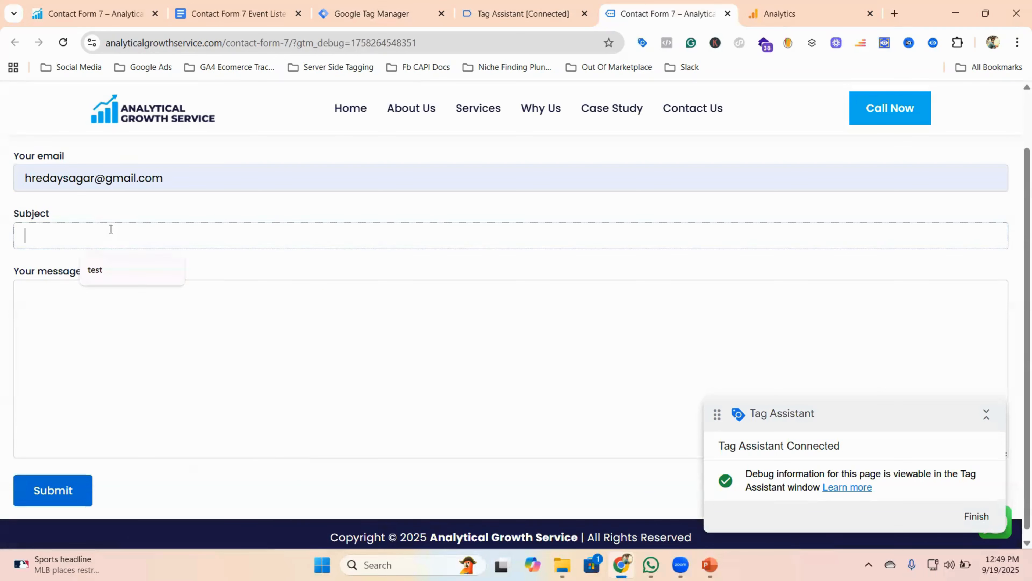
left_click(108, 271)
left_click(100, 308)
type("t")
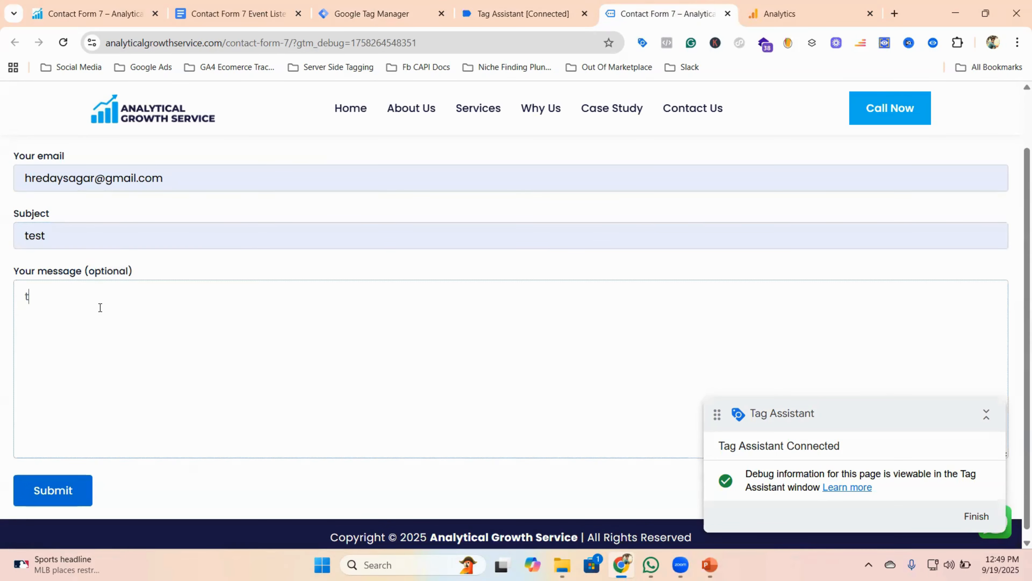
type("est")
scroll(95, 327, "down", 1)
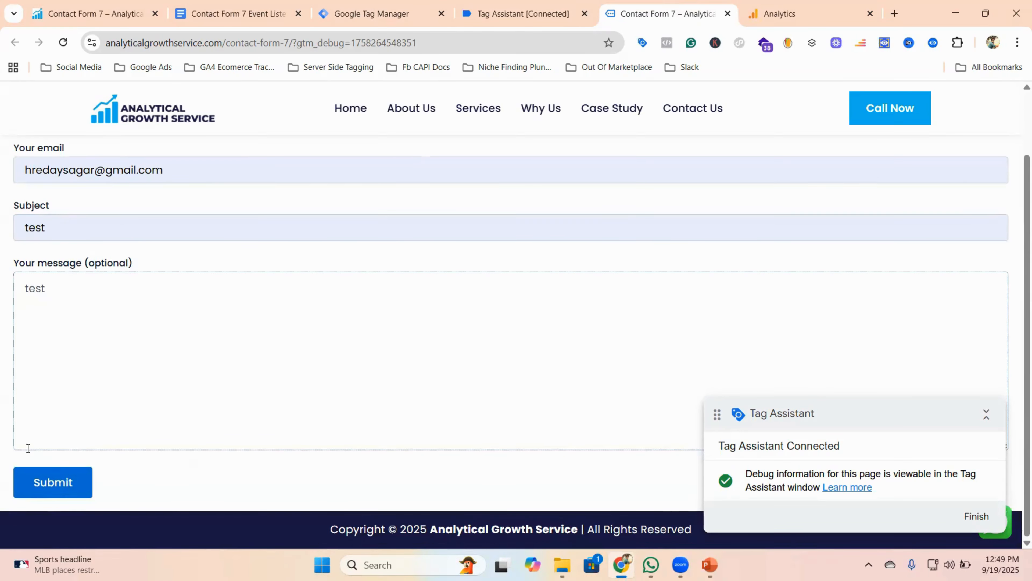
left_click(55, 488)
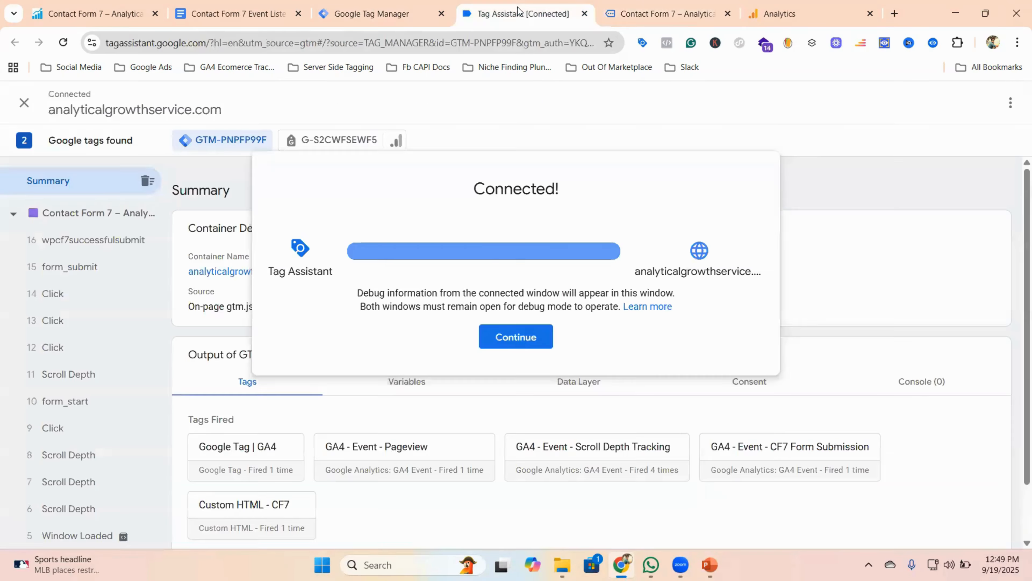
Step: Switch to Tag Assistant to examine the fired tags, and check Google Analytics DebugView for the cf7_form_submission event
left_click(520, 13)
left_click(516, 337)
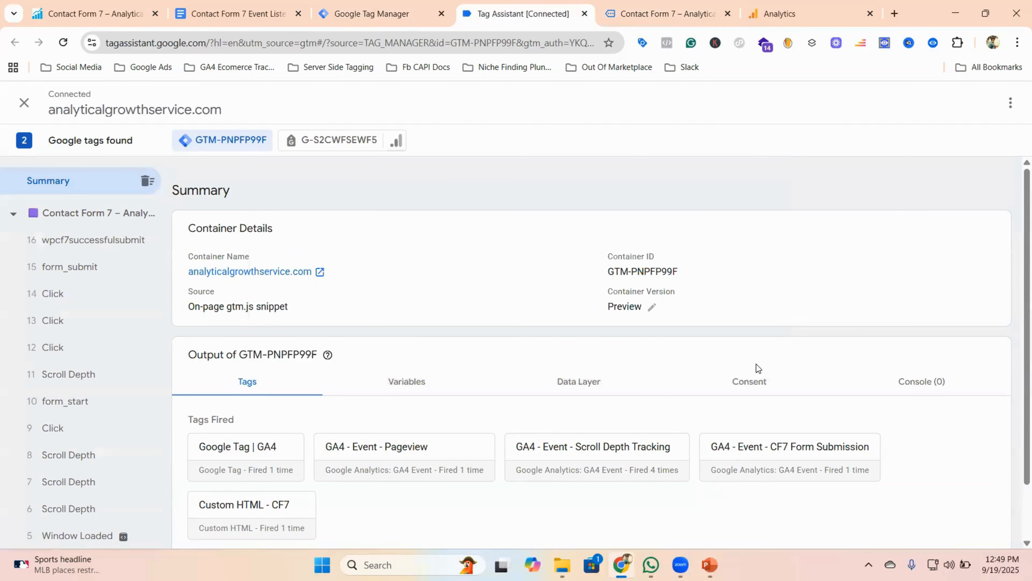
scroll(756, 382, "down", 2)
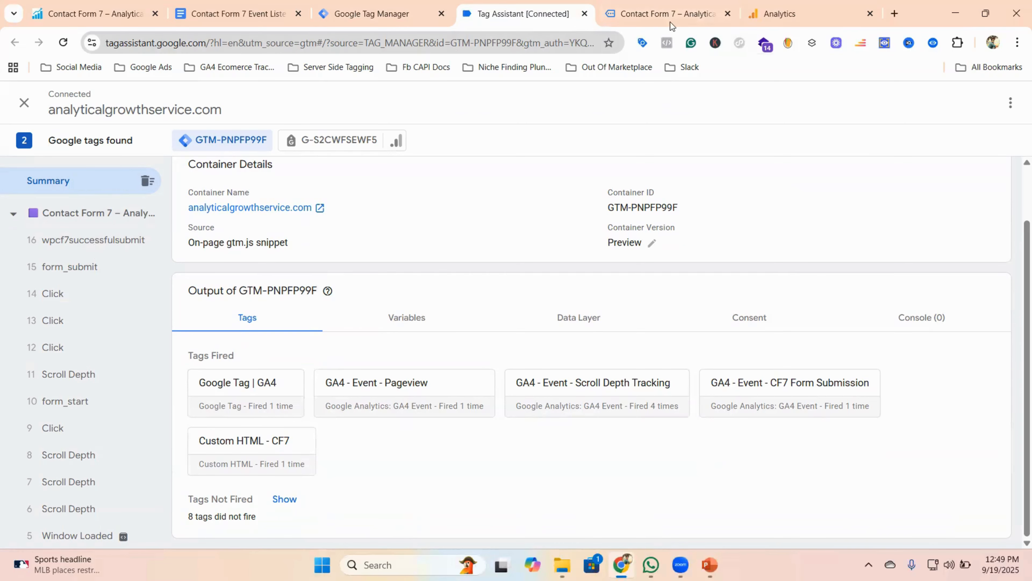
left_click(806, 12)
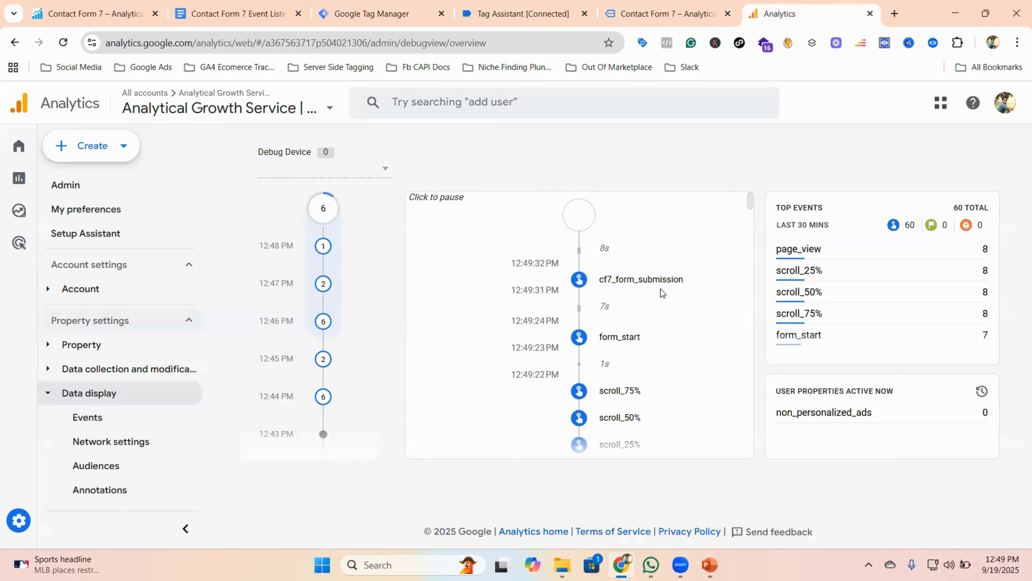
Step: Switch to Google Tag Manager, publish the workspace changes without a version name or description, and return to the workspace
left_click(377, 15)
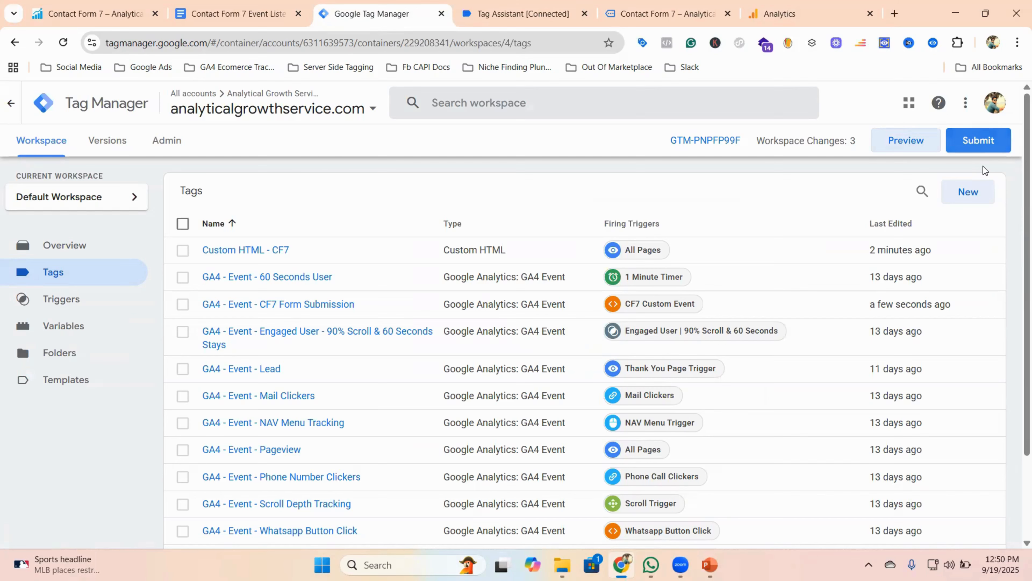
left_click(979, 141)
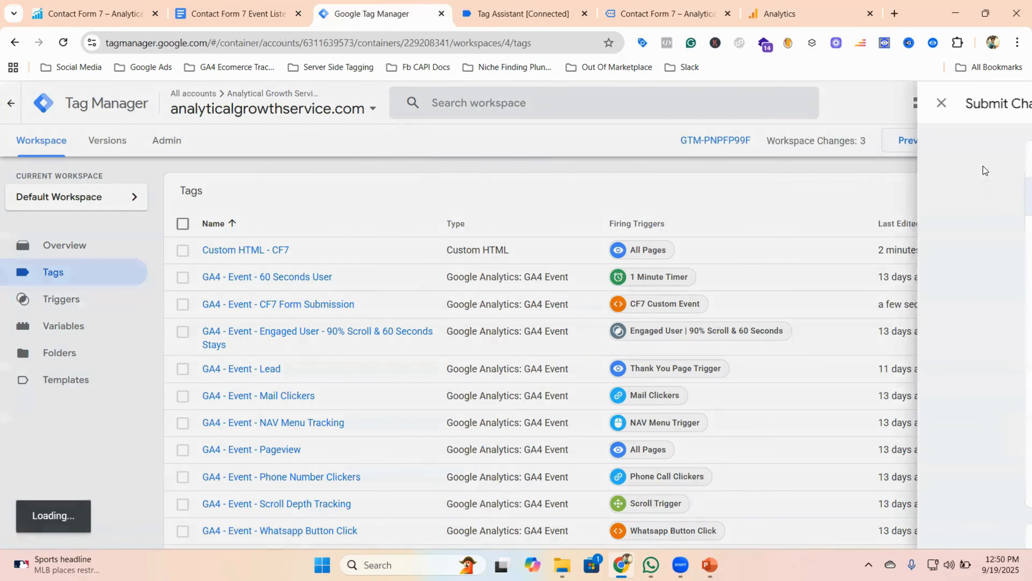
left_click(983, 102)
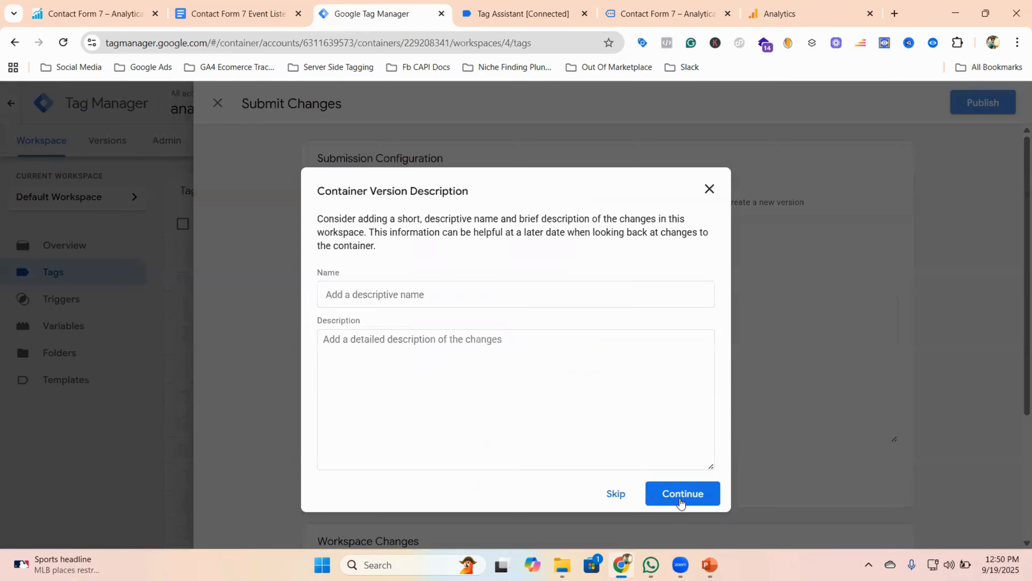
left_click(681, 494)
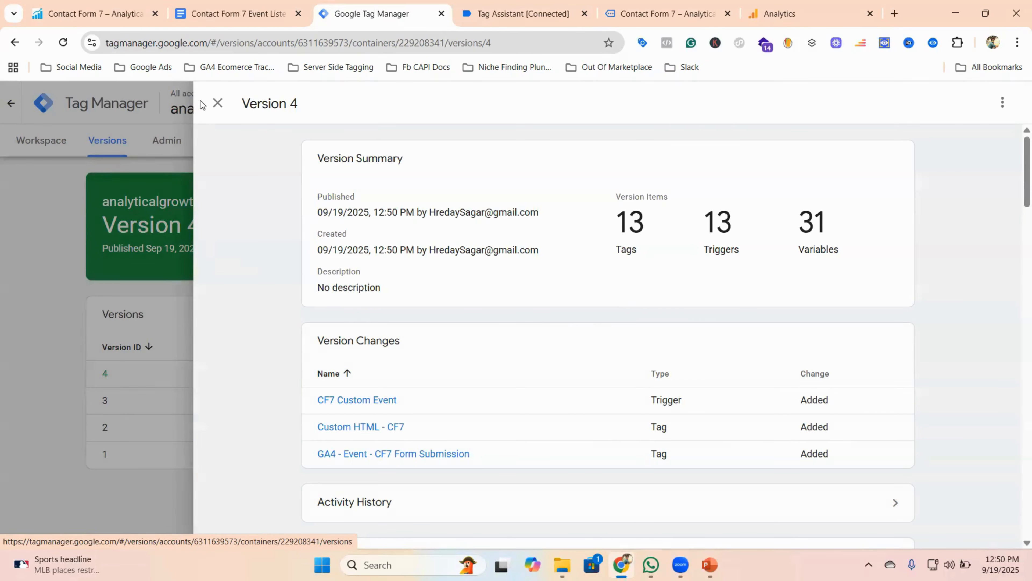
left_click(216, 102)
left_click(35, 145)
Step: Switch to the Analytical Growth Service website and view its home page
left_click(97, 11)
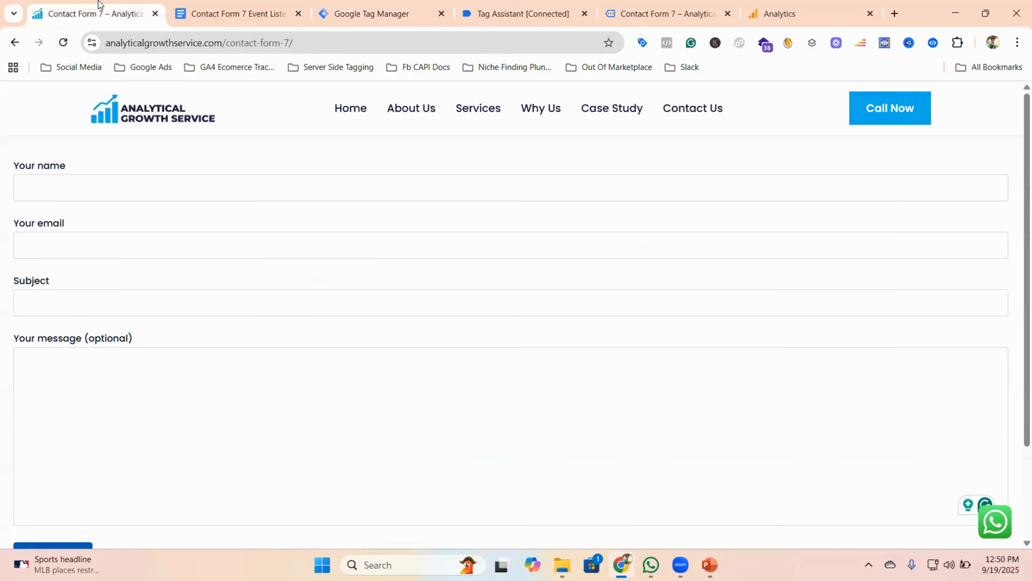
left_click(123, 123)
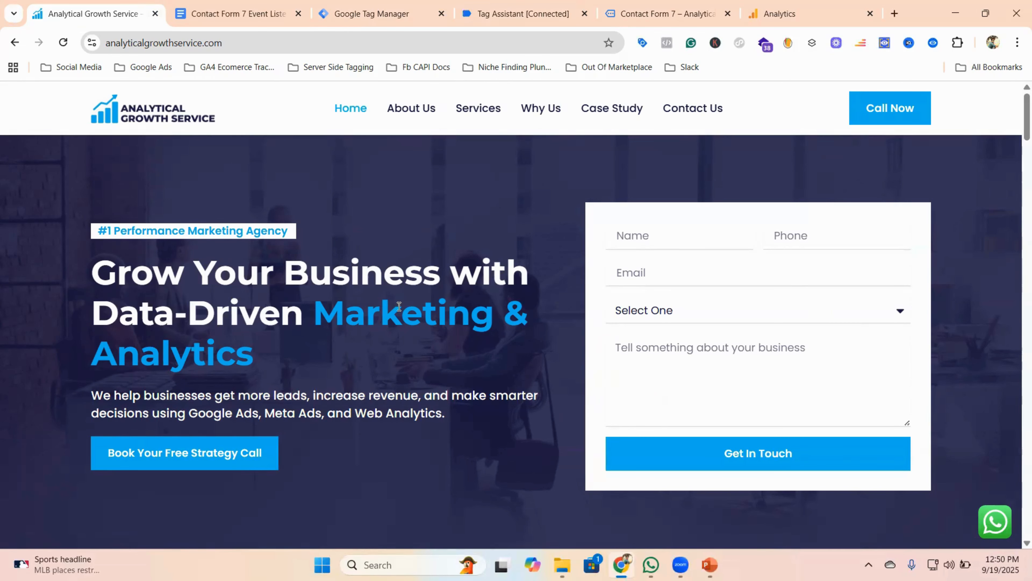
scroll(406, 311, "down", 1)
scroll(408, 313, "up", 1)
scroll(281, 300, "down", 1)
scroll(281, 300, "up", 1)
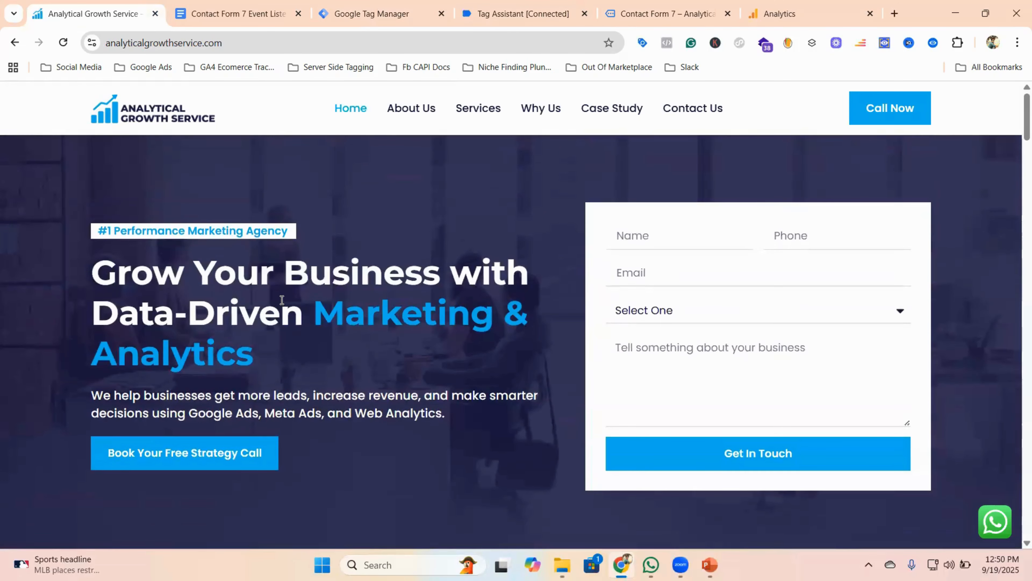